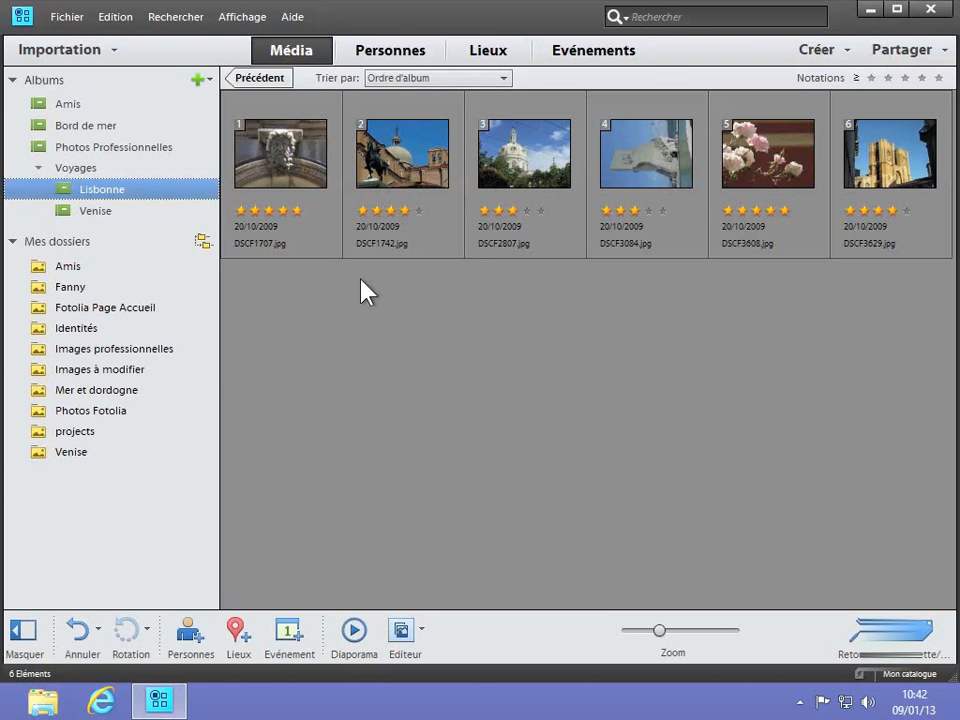
Step: Select the photos DSCF1742, DSCF2807 and DSCF3084 in the Lisbonne album and open the print setup for them
{"action": "left_click_drag", "start_coordinate": [361, 281], "coordinate": [676, 121]}
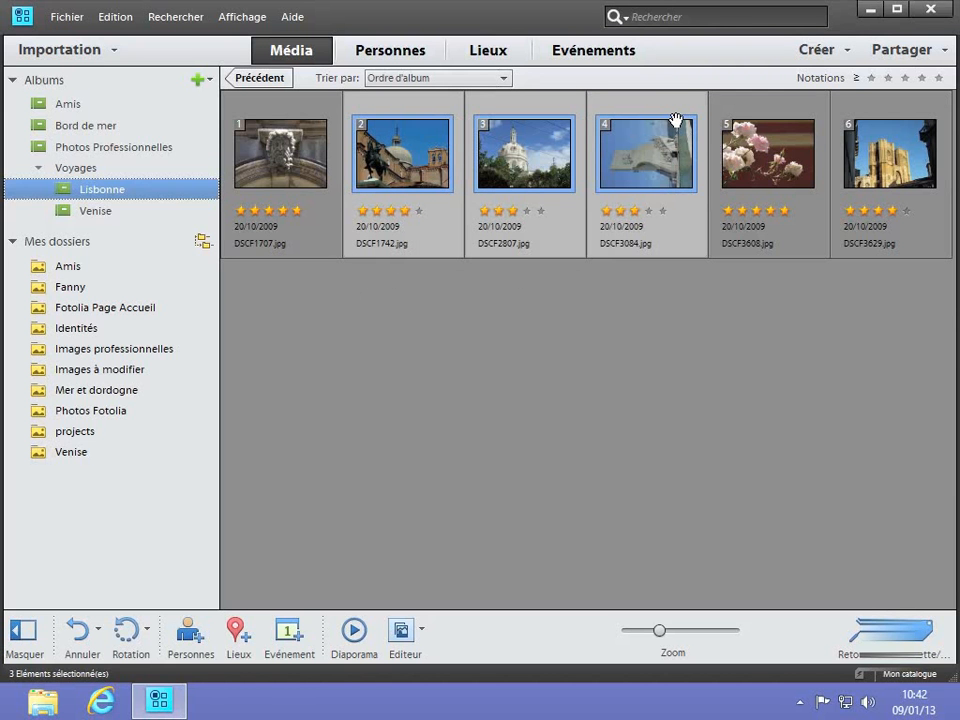
{"action": "left_click", "coordinate": [67, 17]}
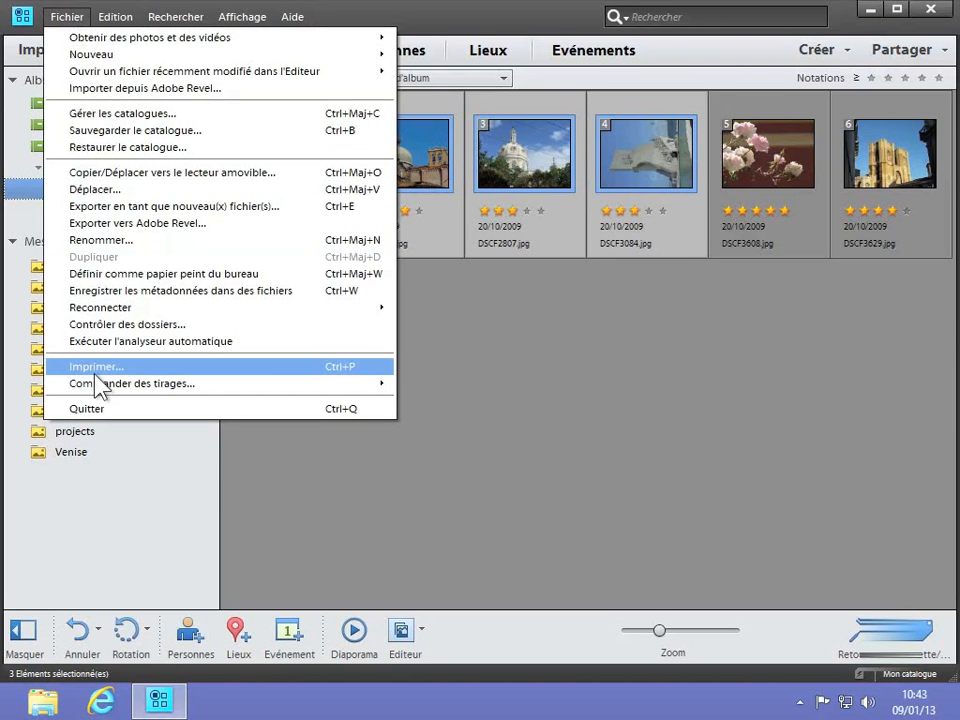
{"action": "left_click", "coordinate": [307, 369]}
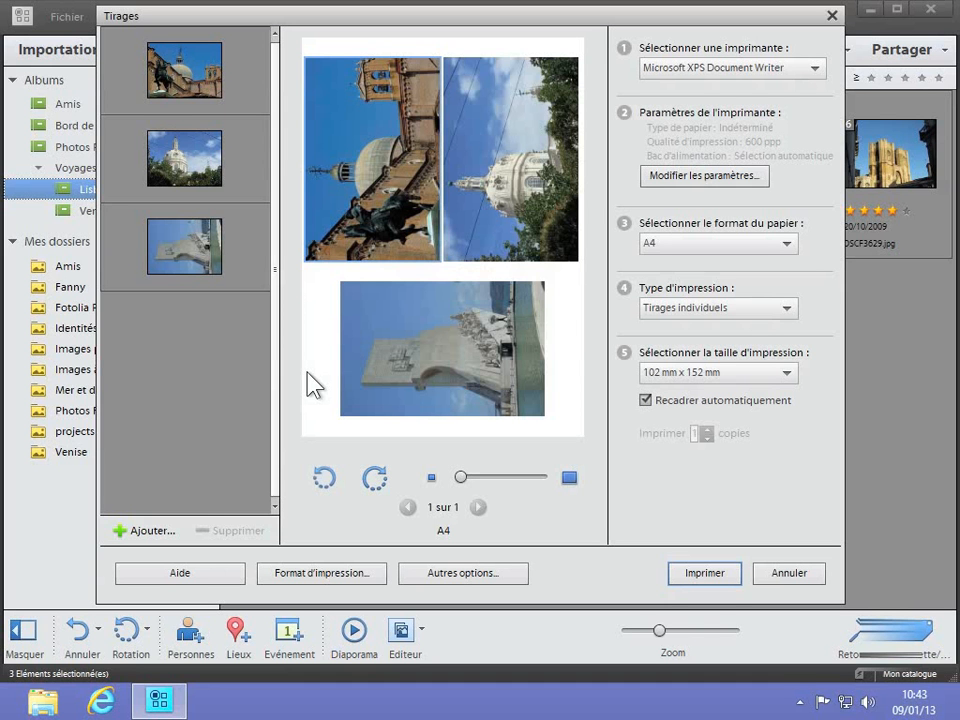
Step: Rotate the monument photo 90° clockwise in the print preview and enlarge it slightly within its frame
{"action": "left_click", "coordinate": [439, 352]}
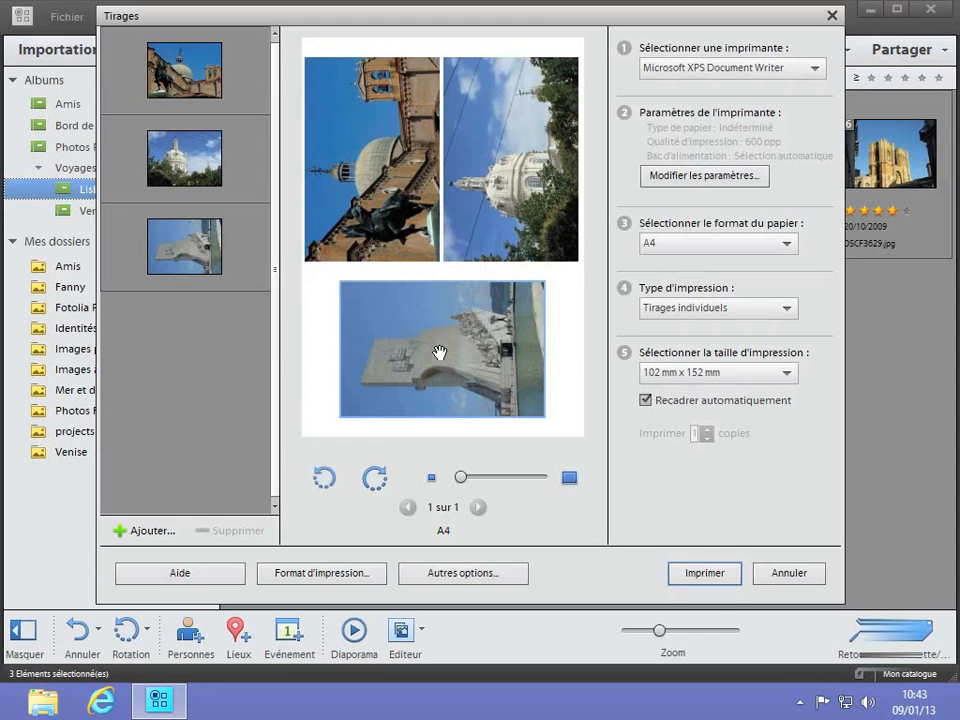
{"action": "left_click", "coordinate": [375, 479]}
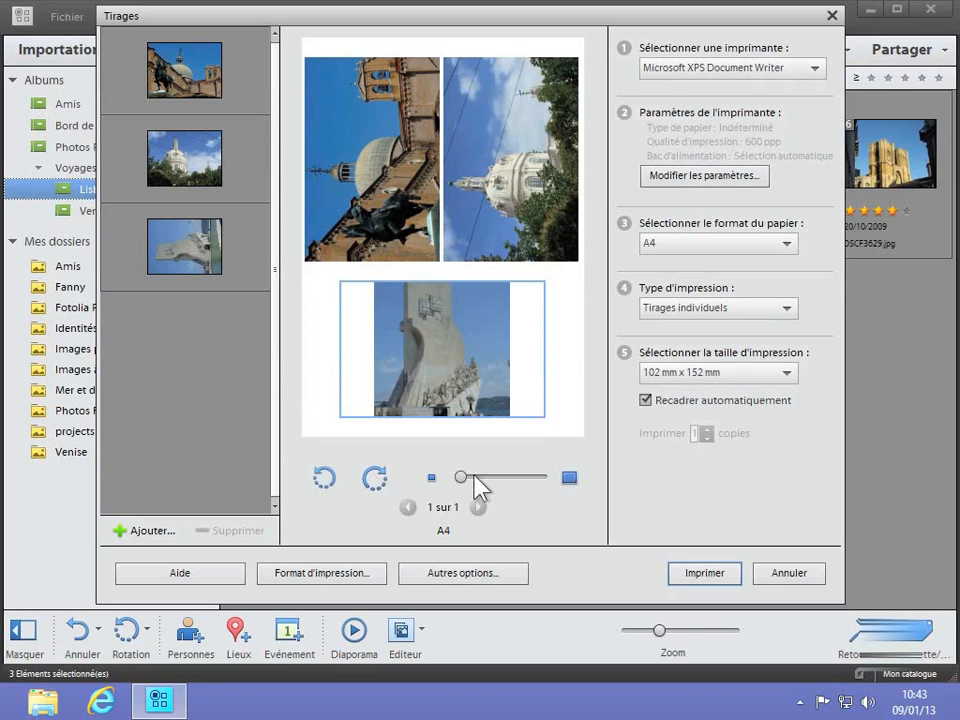
{"action": "mouse_move", "coordinate": [461, 480]}
{"action": "left_mouse_down"}
{"action": "mouse_move", "coordinate": [484, 480]}
{"action": "mouse_move", "coordinate": [471, 480]}
{"action": "left_mouse_up"}
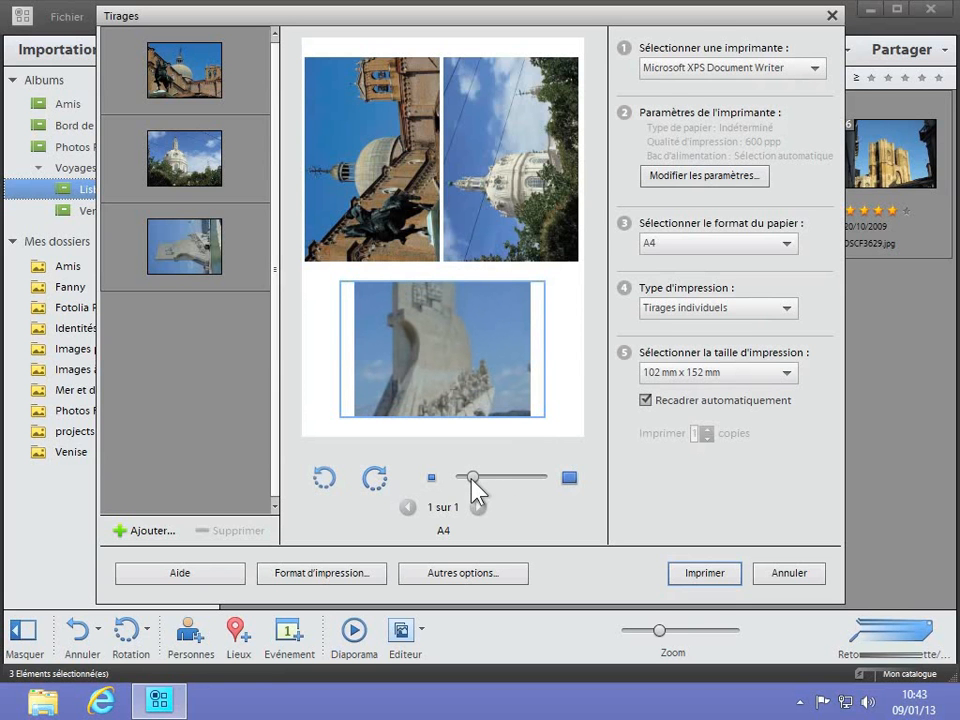
Step: Add the roses and cathedral photos from the current grid to the print job, accepting the loss of layout changes
{"action": "left_click", "coordinate": [131, 533]}
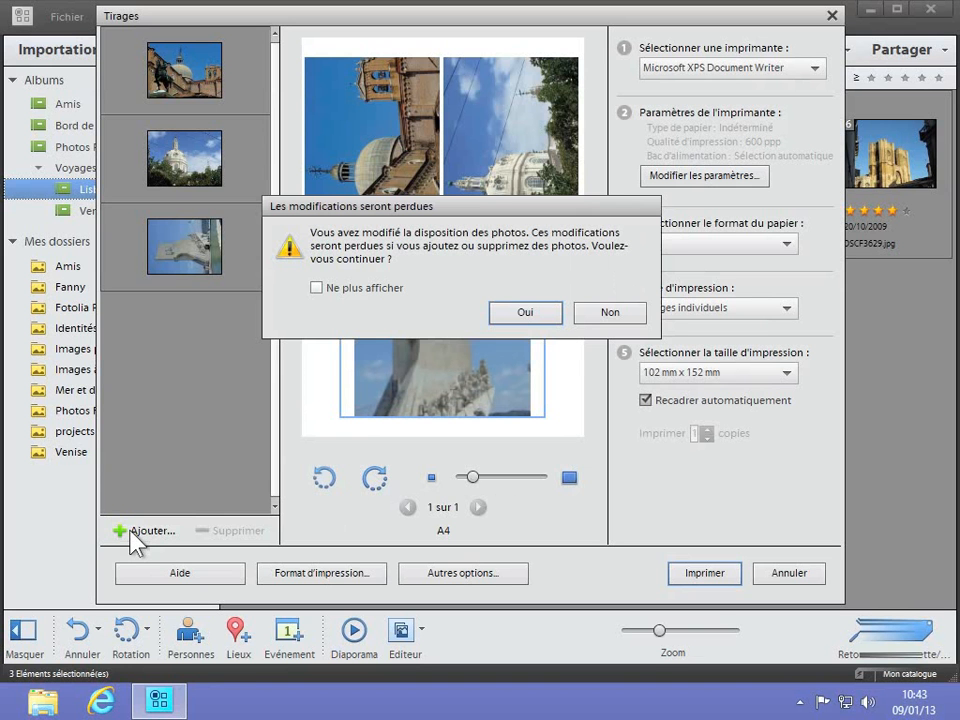
{"action": "left_click", "coordinate": [524, 316]}
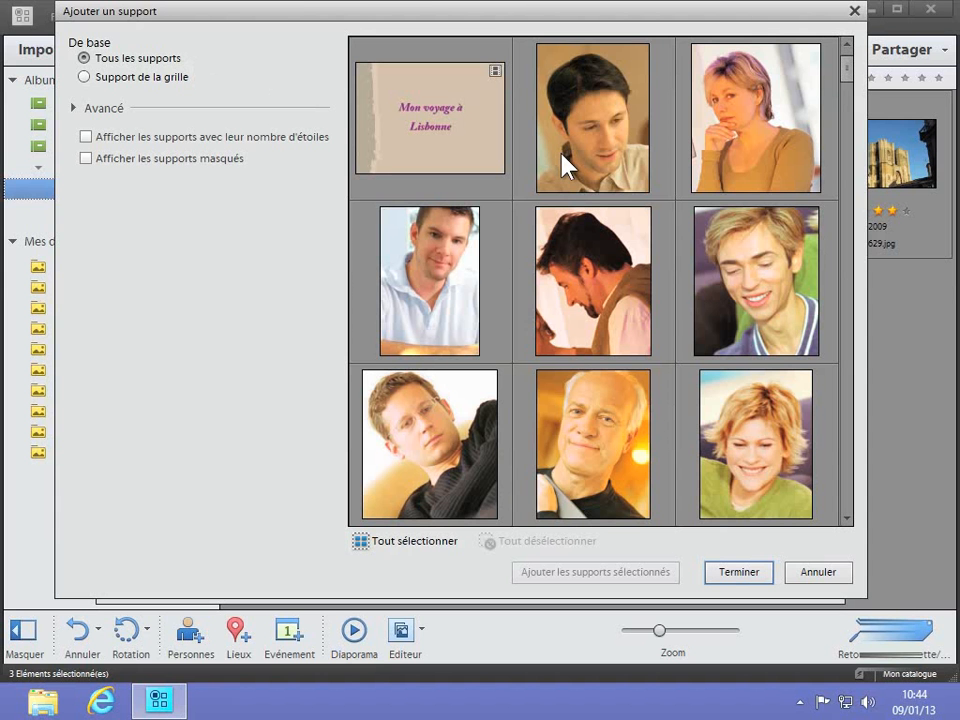
{"action": "left_click", "coordinate": [84, 77]}
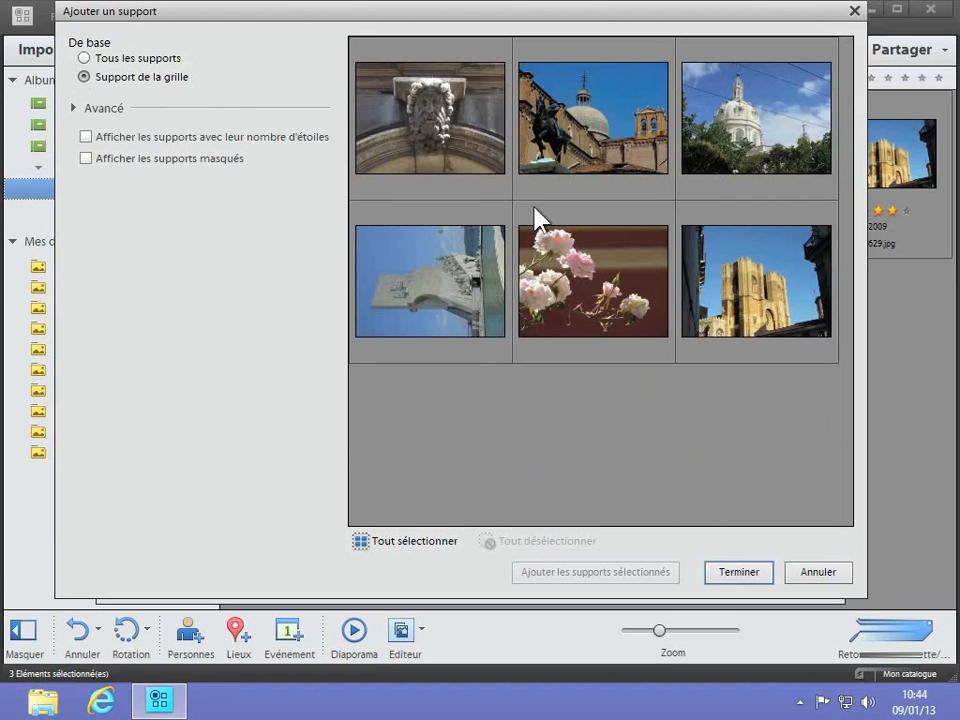
{"action": "left_click", "coordinate": [560, 261]}
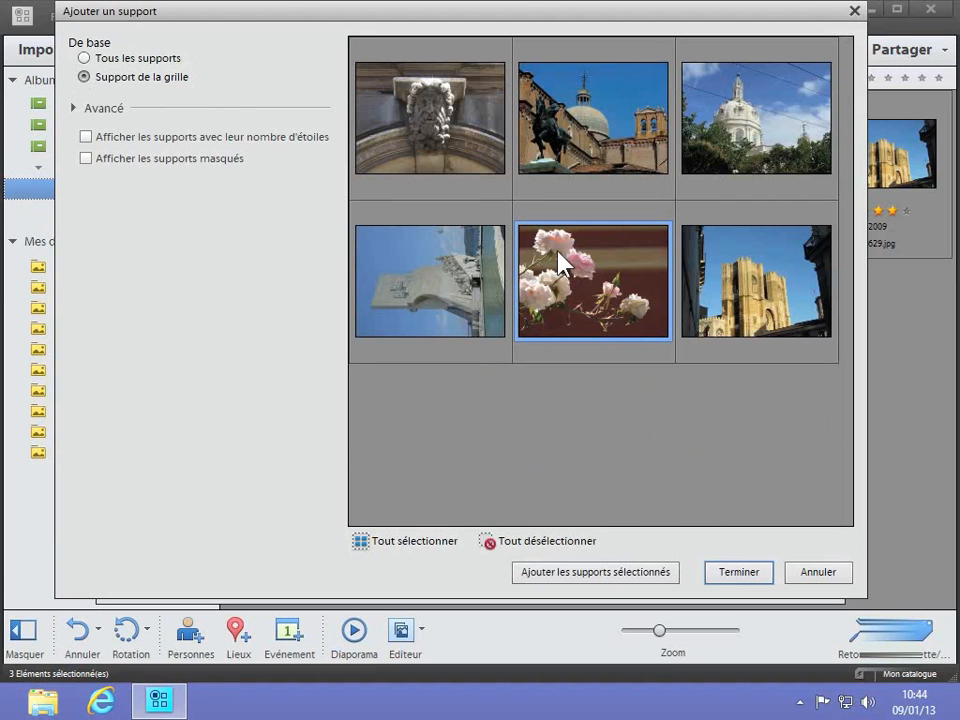
{"action": "left_click", "coordinate": [768, 303]}
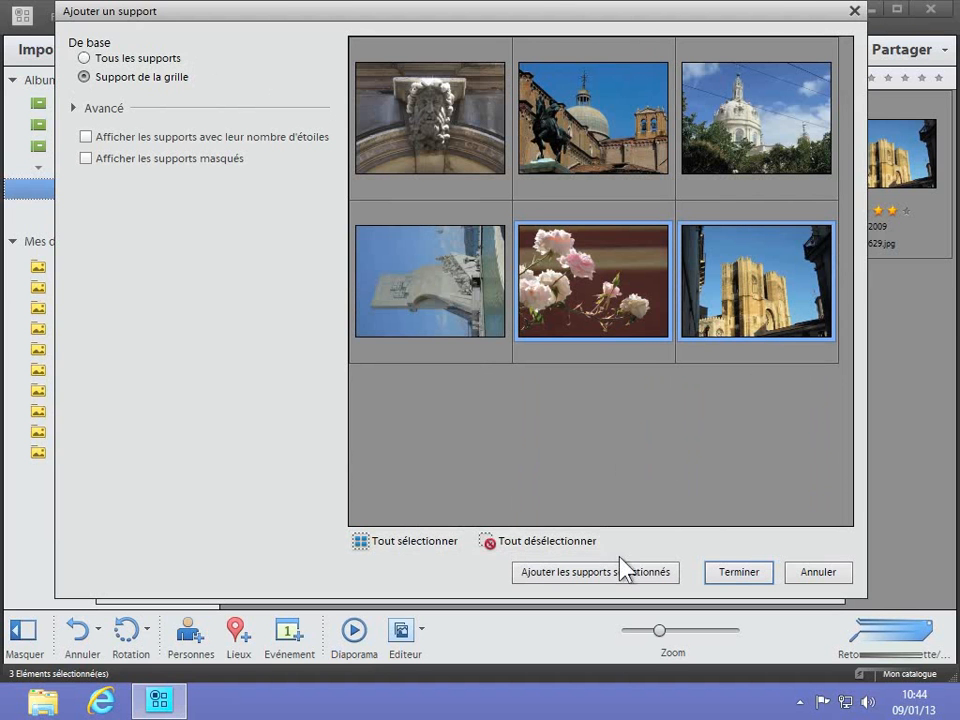
{"action": "left_click", "coordinate": [658, 575]}
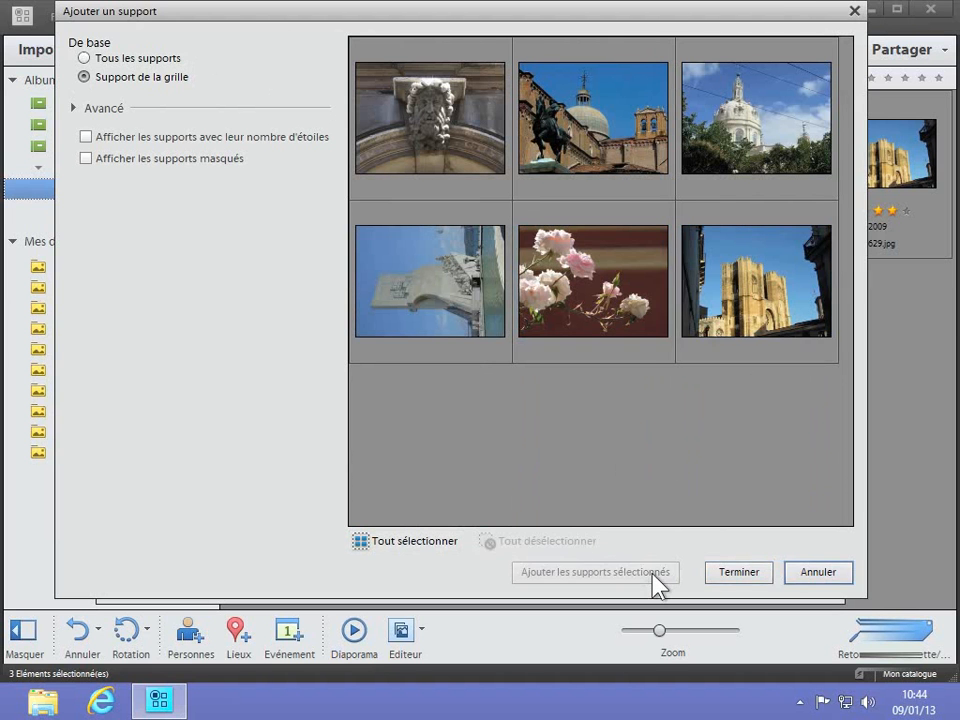
{"action": "left_click", "coordinate": [731, 576]}
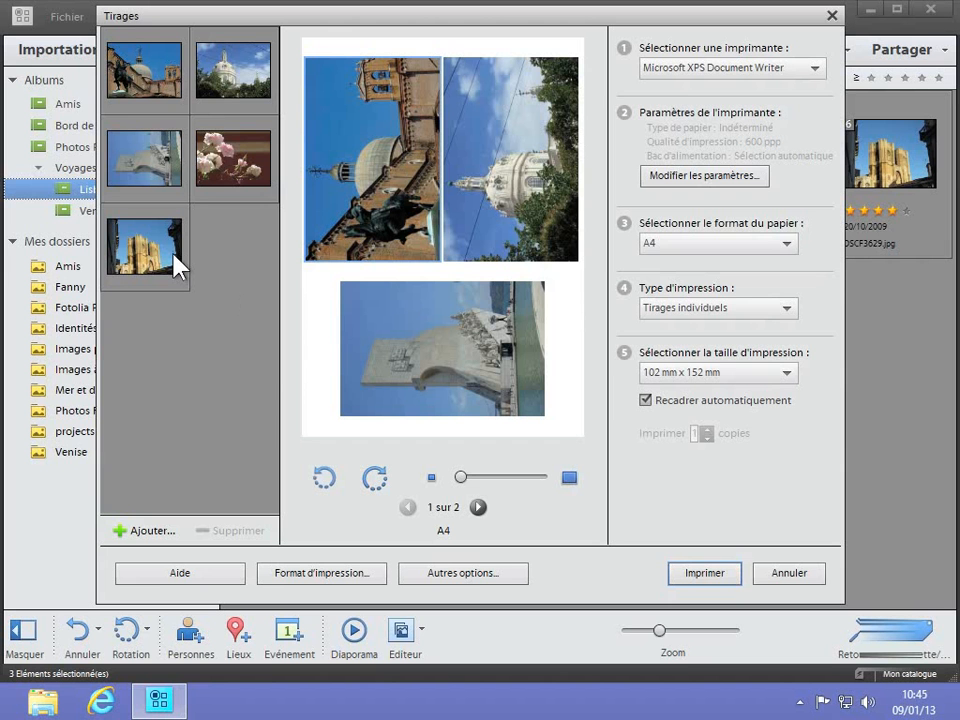
Step: Select the white church thumbnail, preview the second print page and review the available printers
{"action": "left_click", "coordinate": [233, 87]}
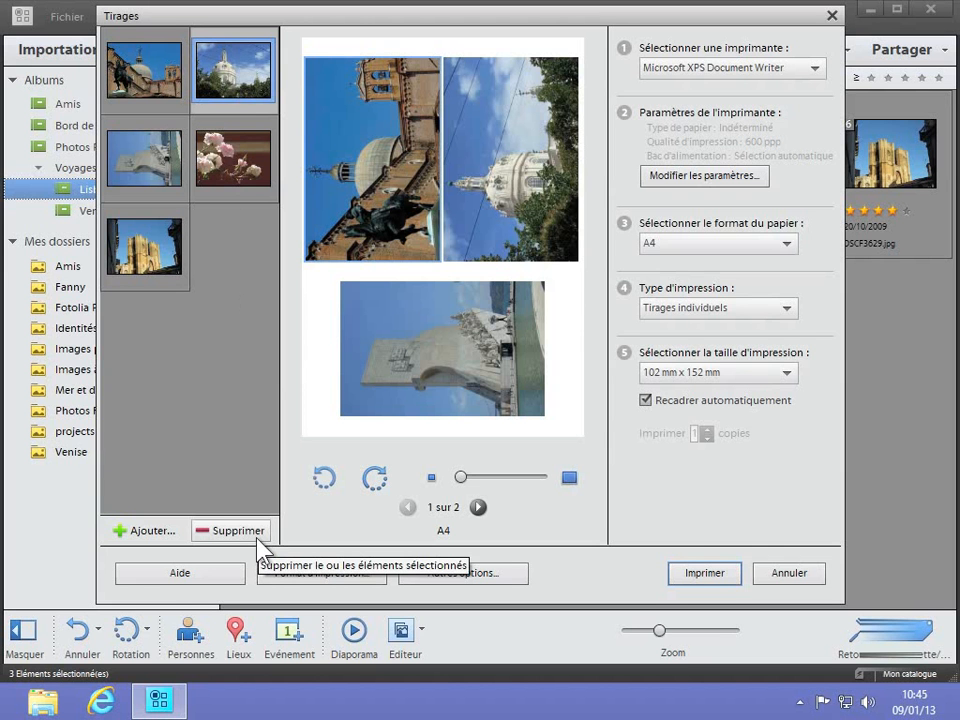
{"action": "left_click", "coordinate": [478, 508]}
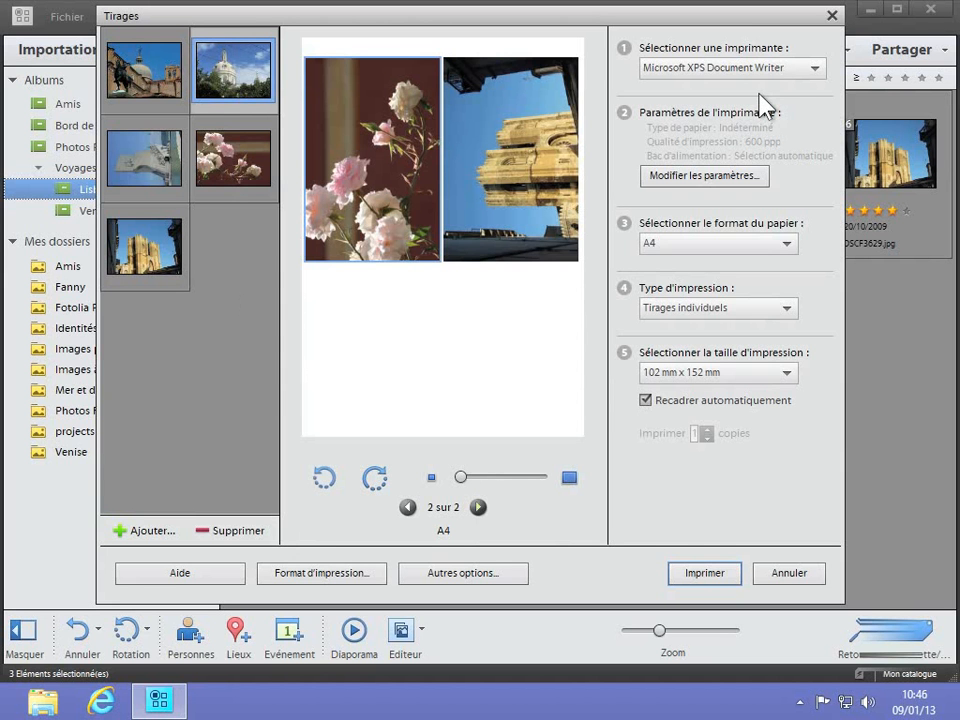
{"action": "left_click", "coordinate": [813, 74]}
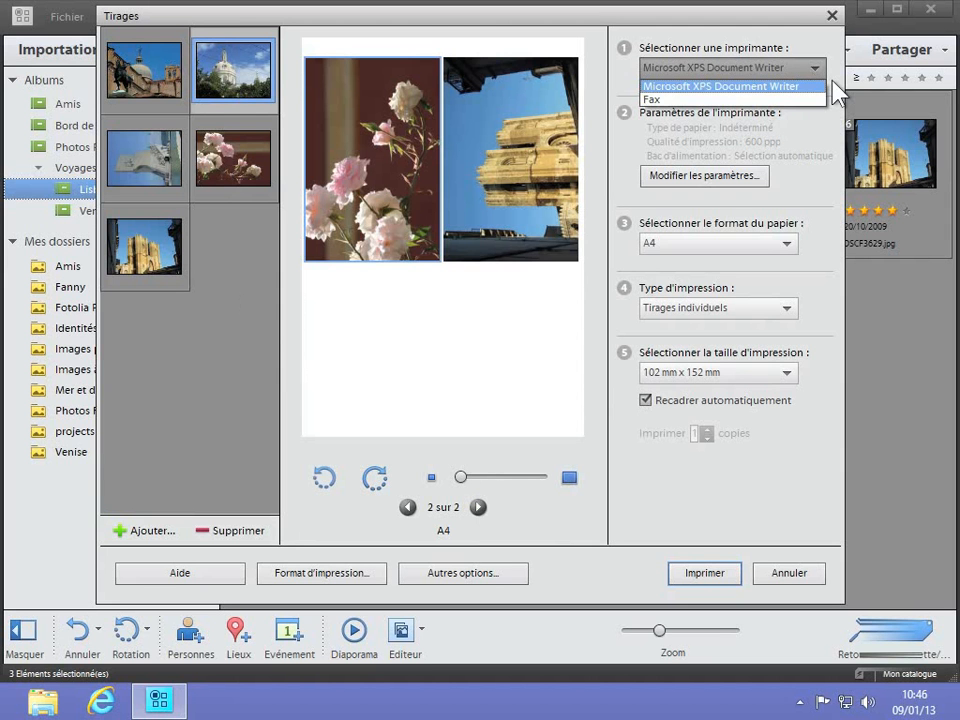
{"action": "left_click", "coordinate": [836, 93]}
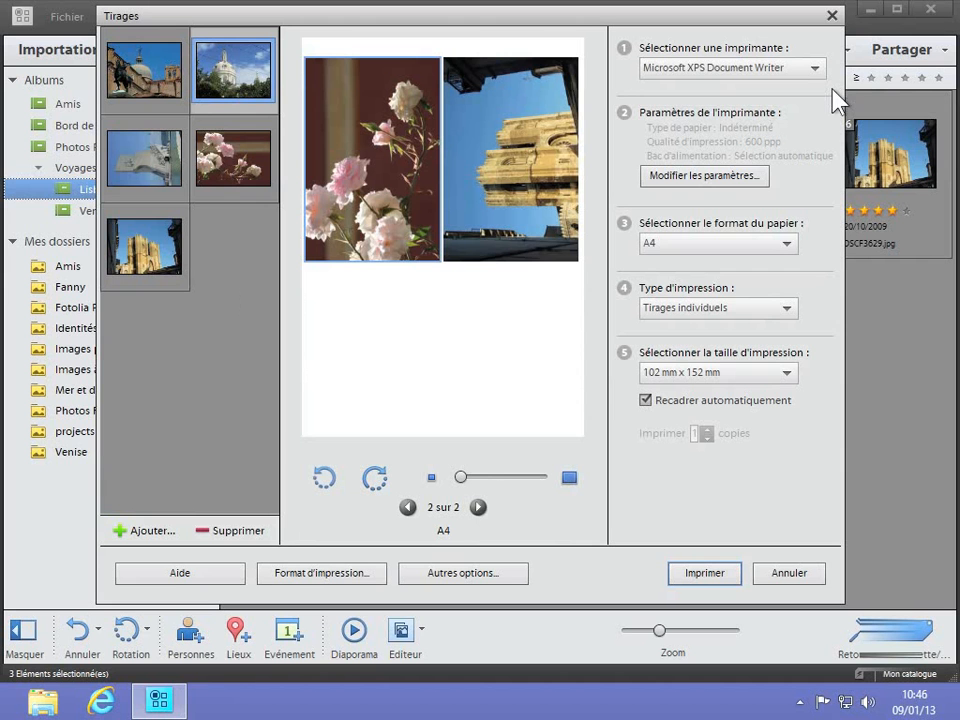
Step: Choose A4 as the paper format in the printer settings and apply them
{"action": "left_click", "coordinate": [703, 178]}
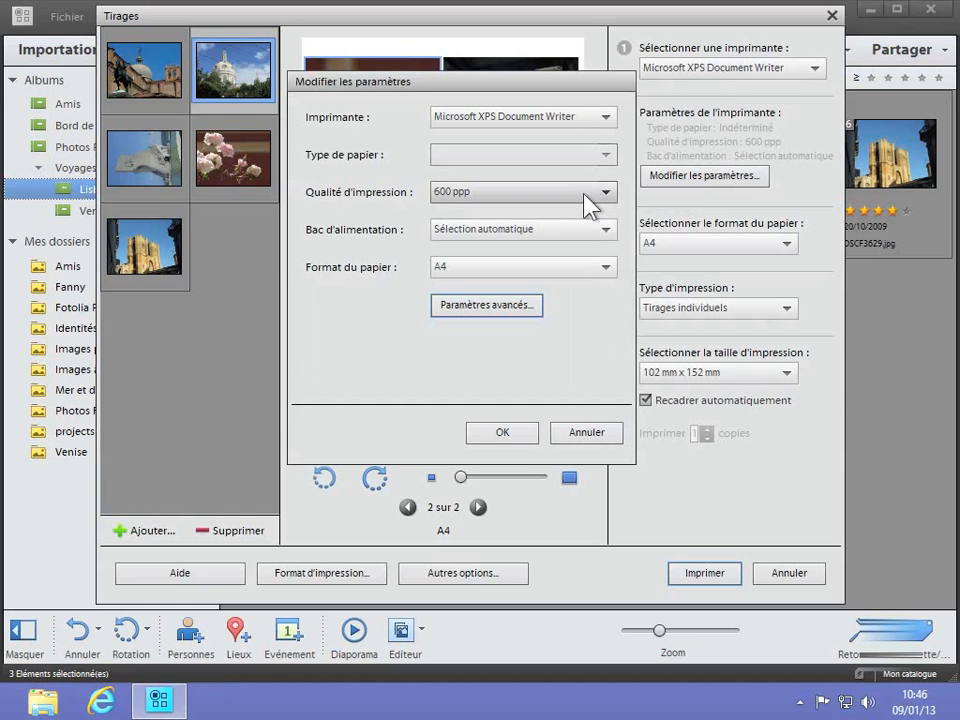
{"action": "left_click", "coordinate": [606, 266]}
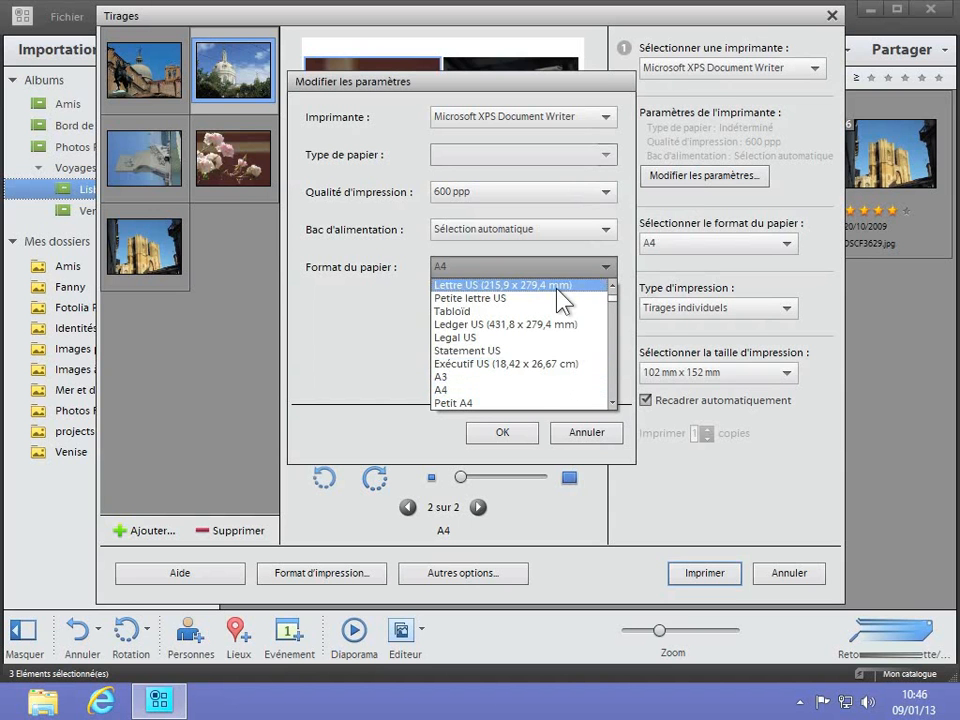
{"action": "scroll", "coordinate": [611, 304], "scroll_direction": "down", "scroll_amount": 1}
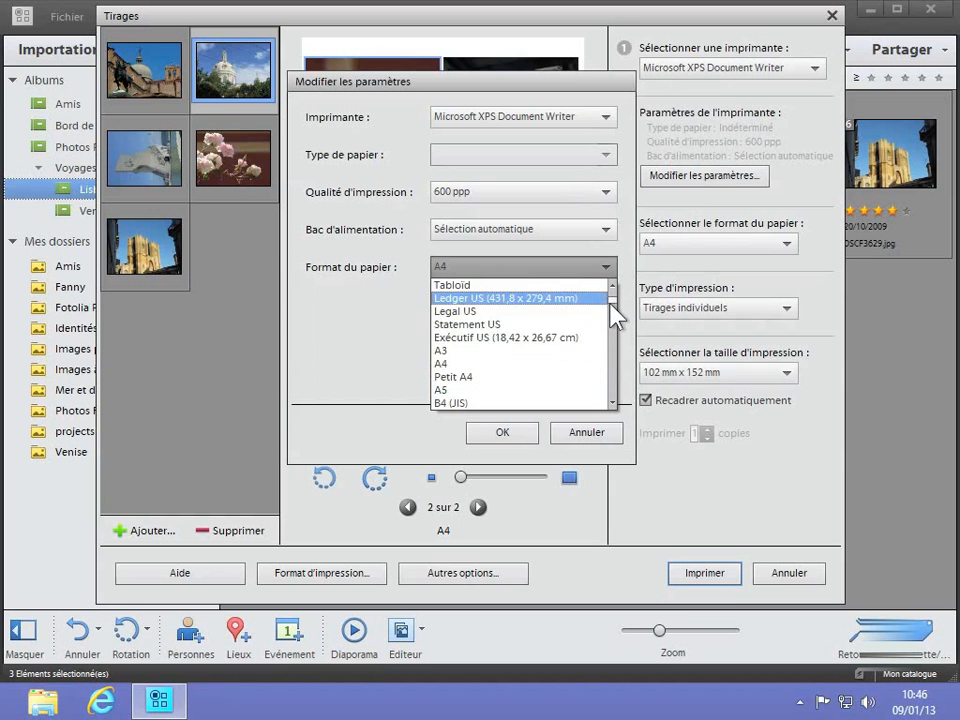
{"action": "scroll", "coordinate": [613, 315], "scroll_direction": "down", "scroll_amount": 7}
{"action": "scroll", "coordinate": [613, 315], "scroll_direction": "up", "scroll_amount": 6}
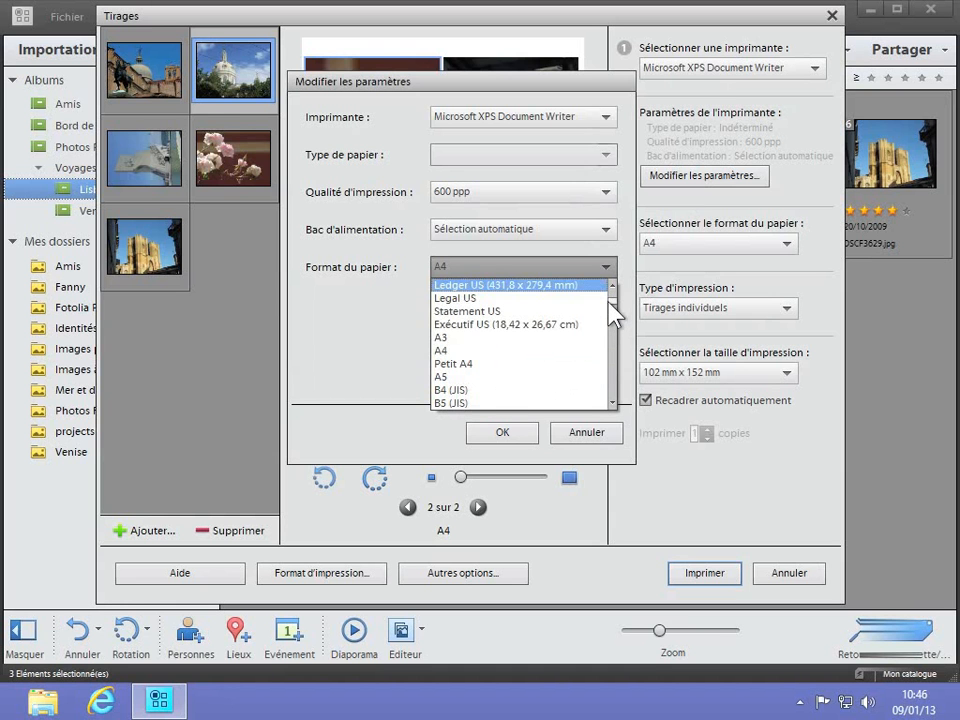
{"action": "left_click", "coordinate": [487, 351]}
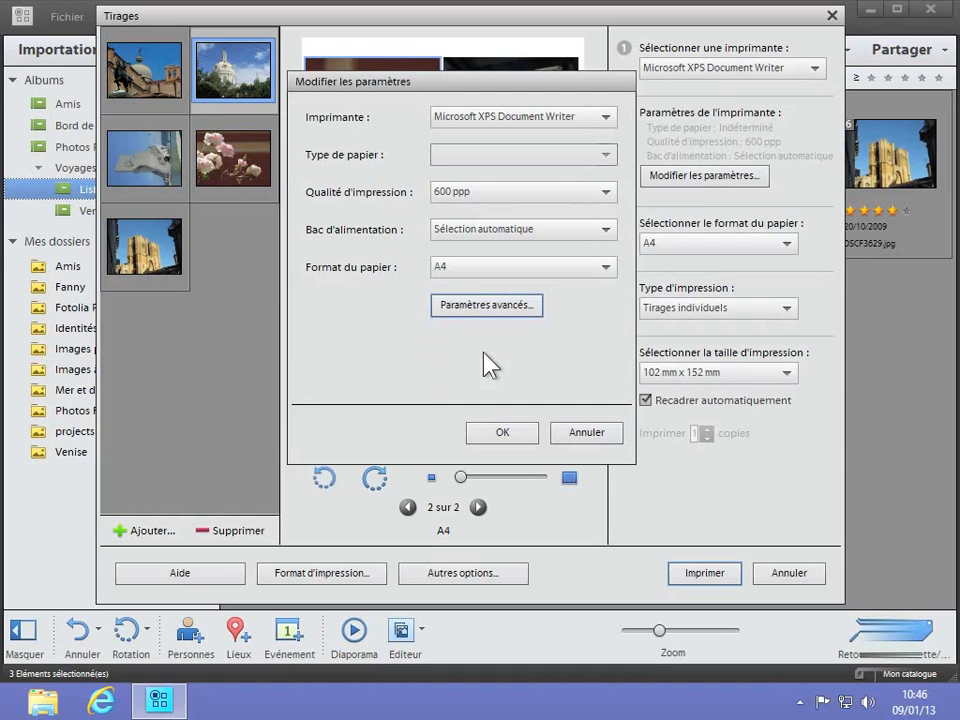
{"action": "left_click", "coordinate": [503, 433]}
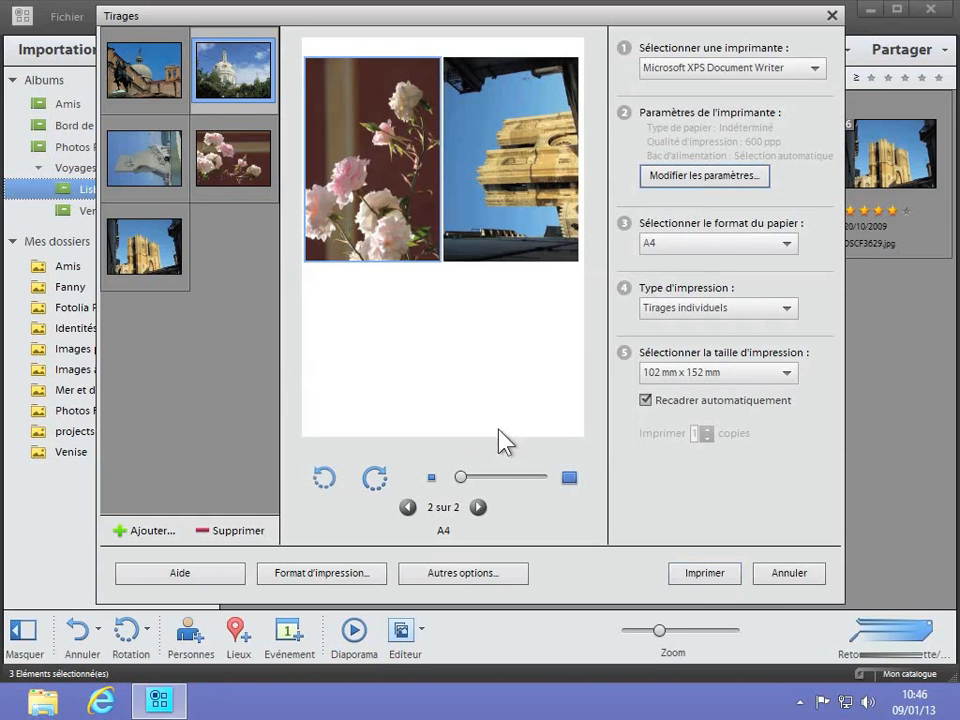
Step: Review the available paper formats for the print job and go back to the first page of the preview
{"action": "left_click", "coordinate": [787, 244]}
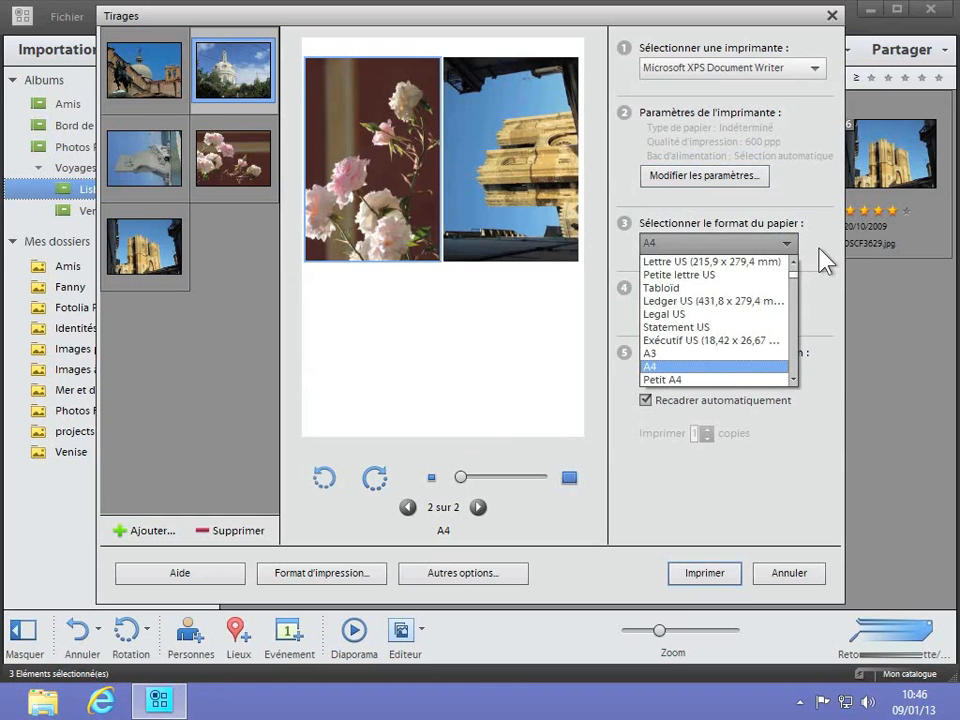
{"action": "left_click", "coordinate": [820, 260]}
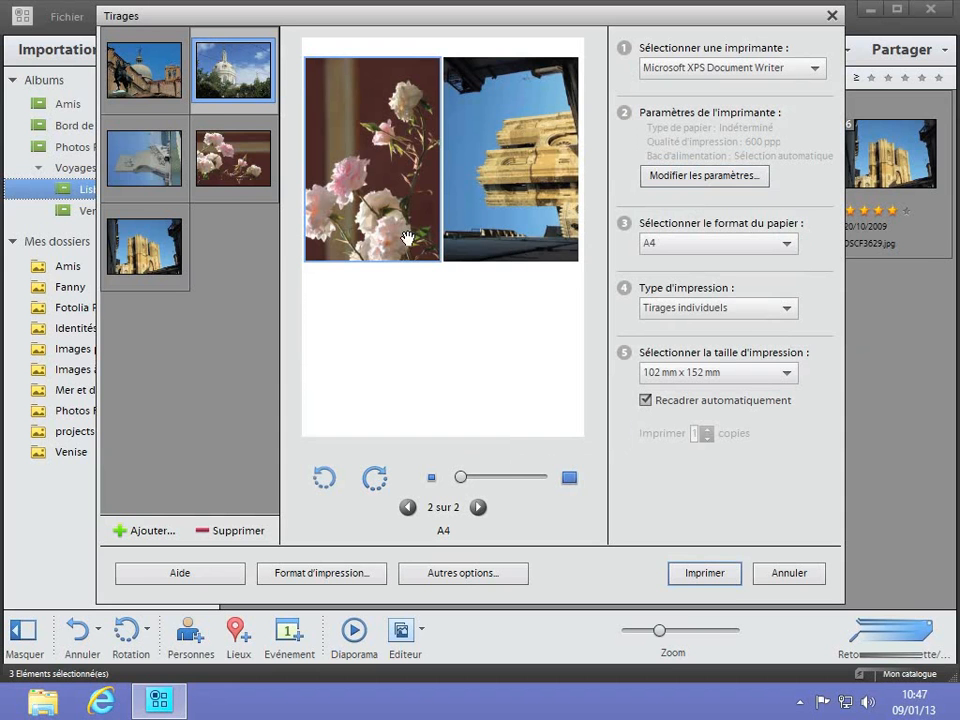
{"action": "left_click", "coordinate": [409, 508]}
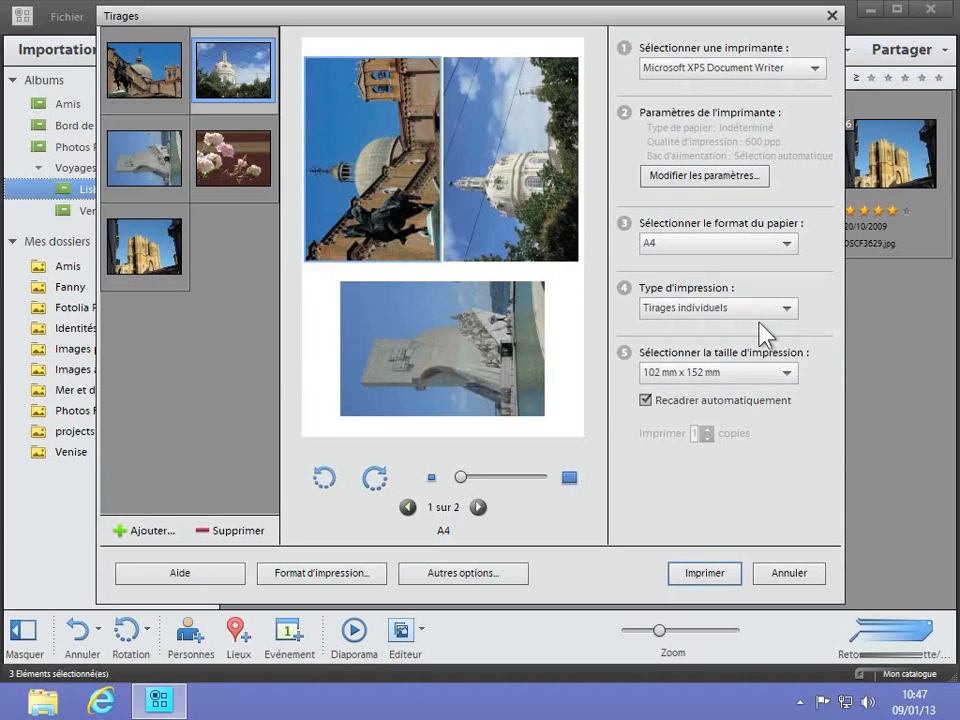
Step: Set the print type to Planche contact, try a two-column layout and settle on 3 columns
{"action": "left_click", "coordinate": [786, 308]}
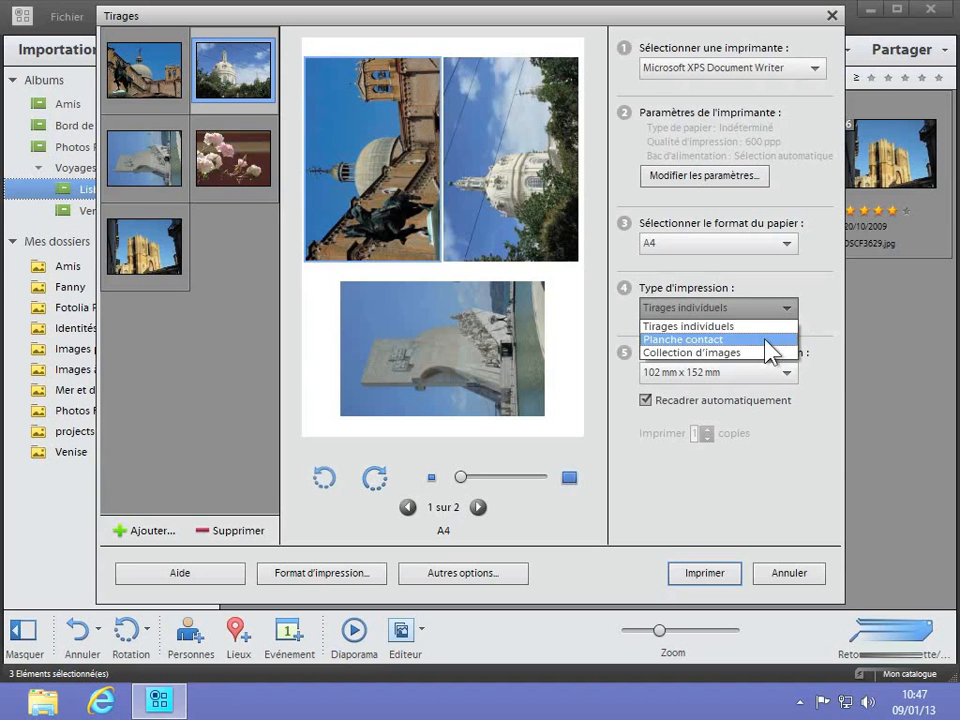
{"action": "left_click", "coordinate": [771, 340]}
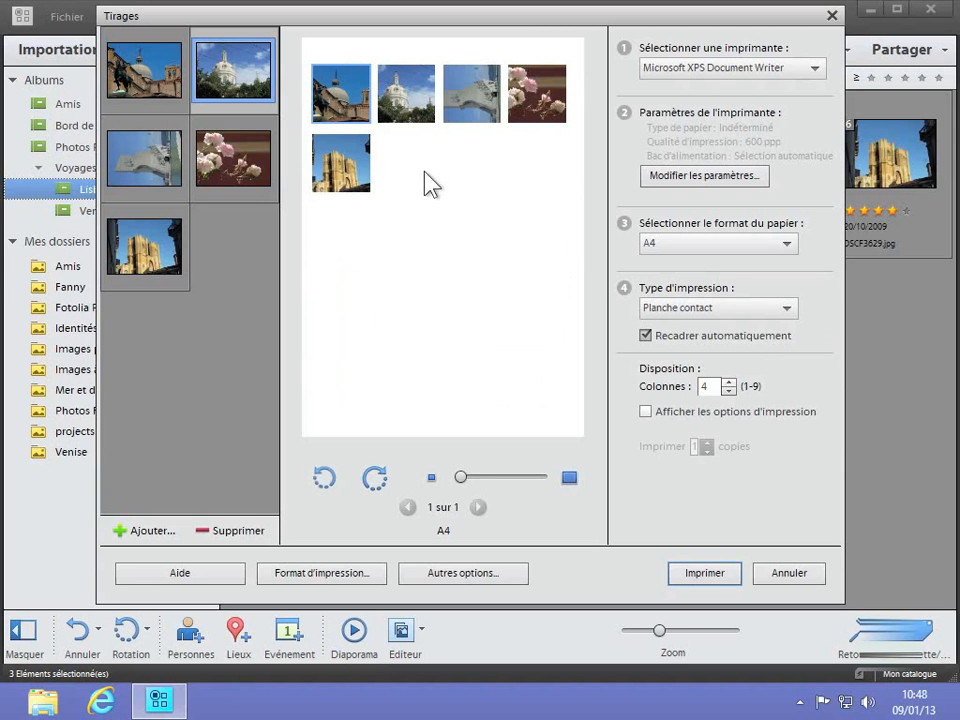
{"action": "left_click", "coordinate": [729, 392]}
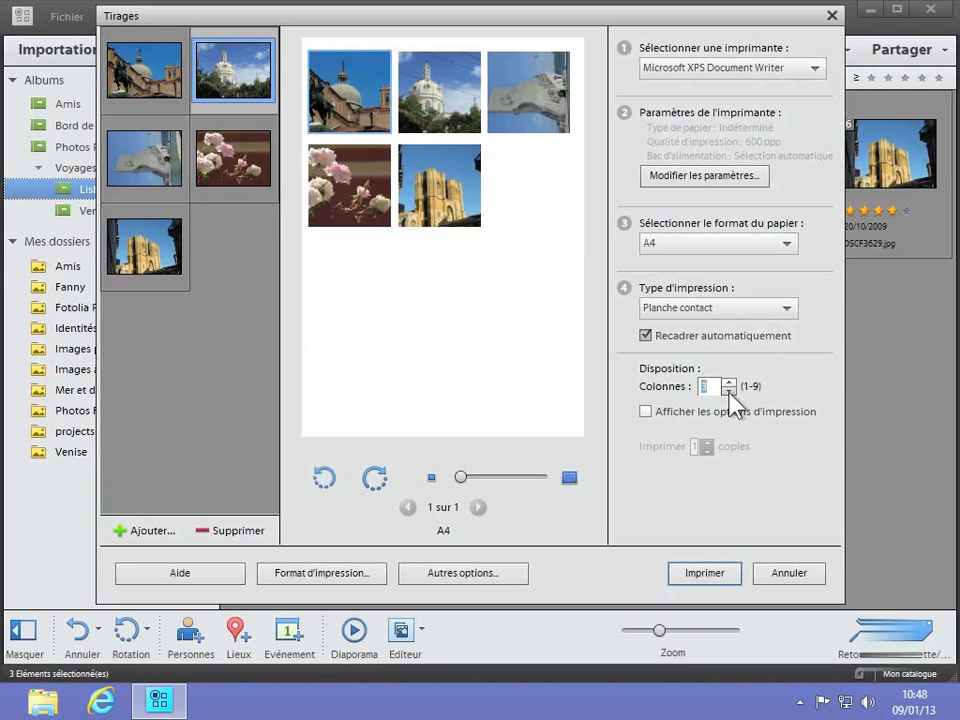
{"action": "left_click", "coordinate": [729, 392]}
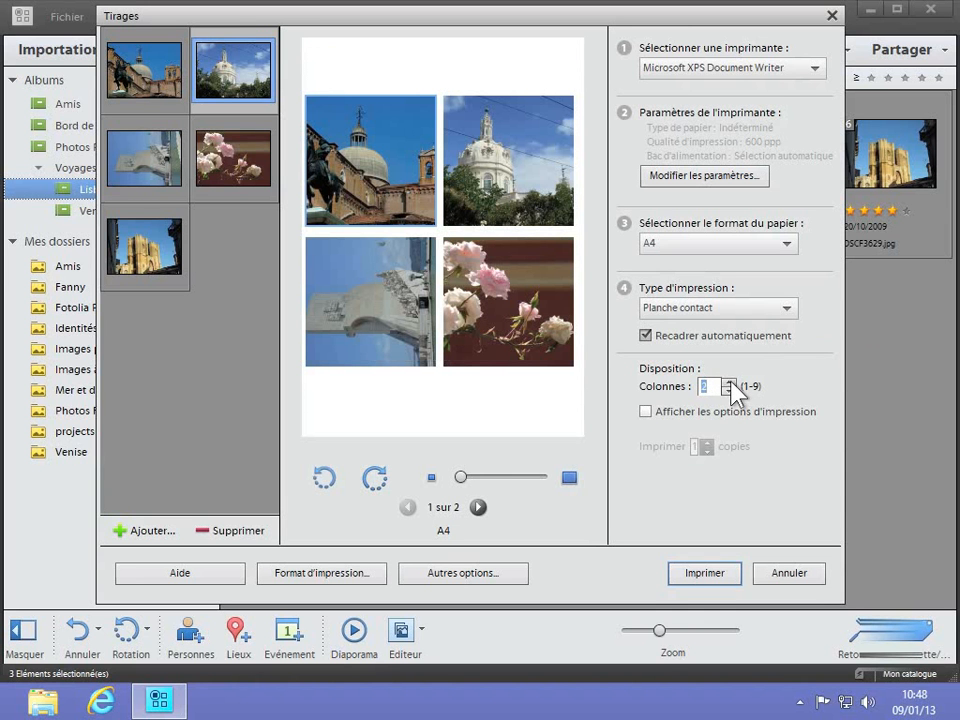
{"action": "left_click", "coordinate": [730, 381]}
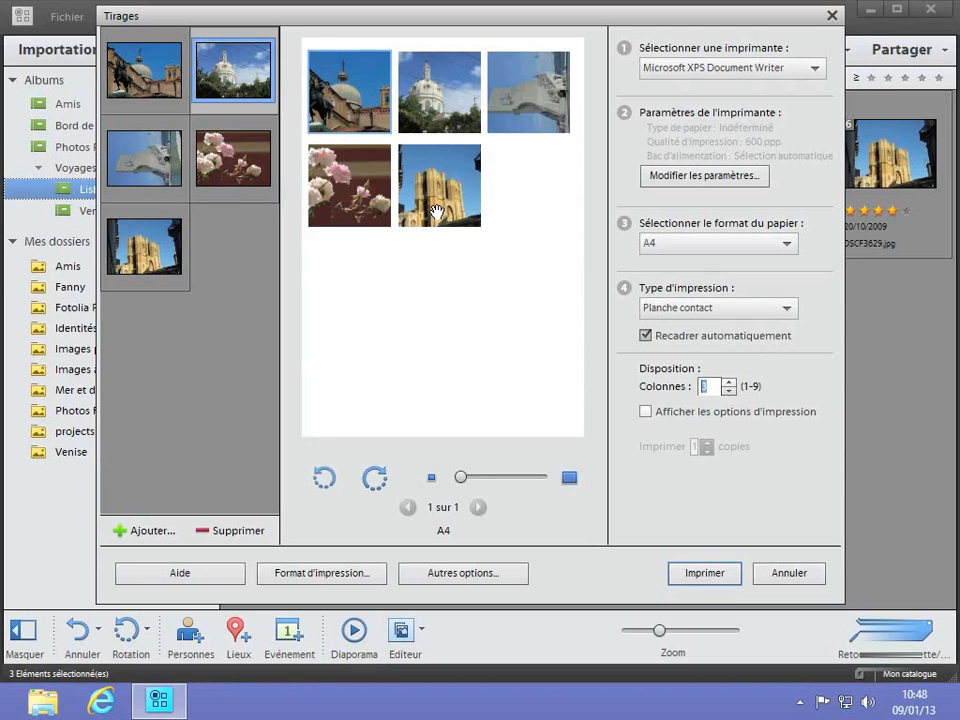
Step: Change the print type to Collection d'images and preview the second page
{"action": "left_click", "coordinate": [771, 309]}
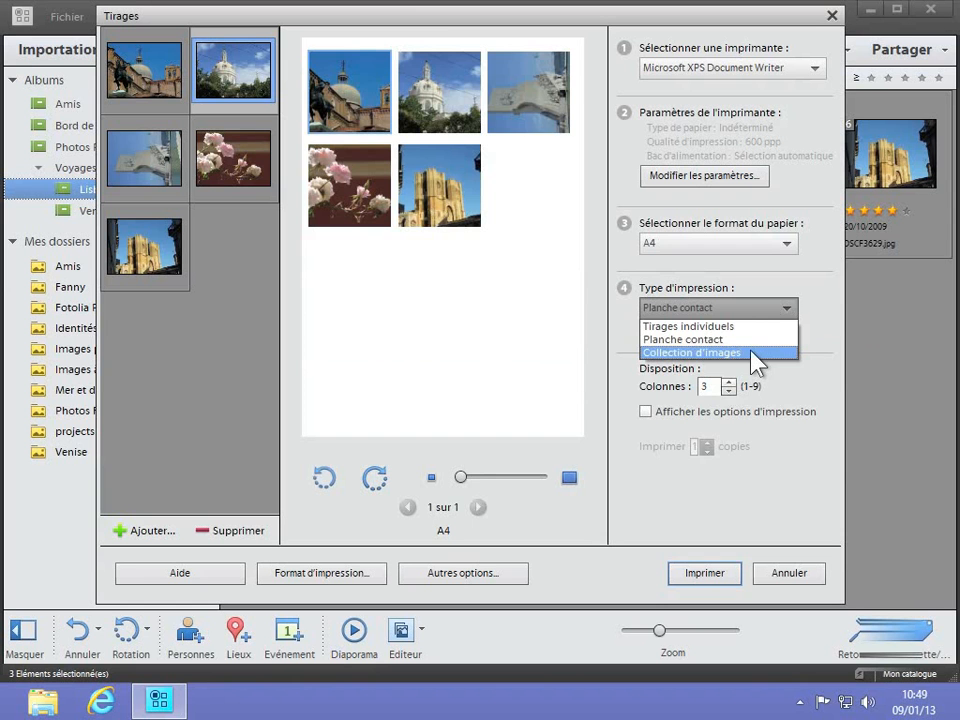
{"action": "left_click", "coordinate": [752, 353]}
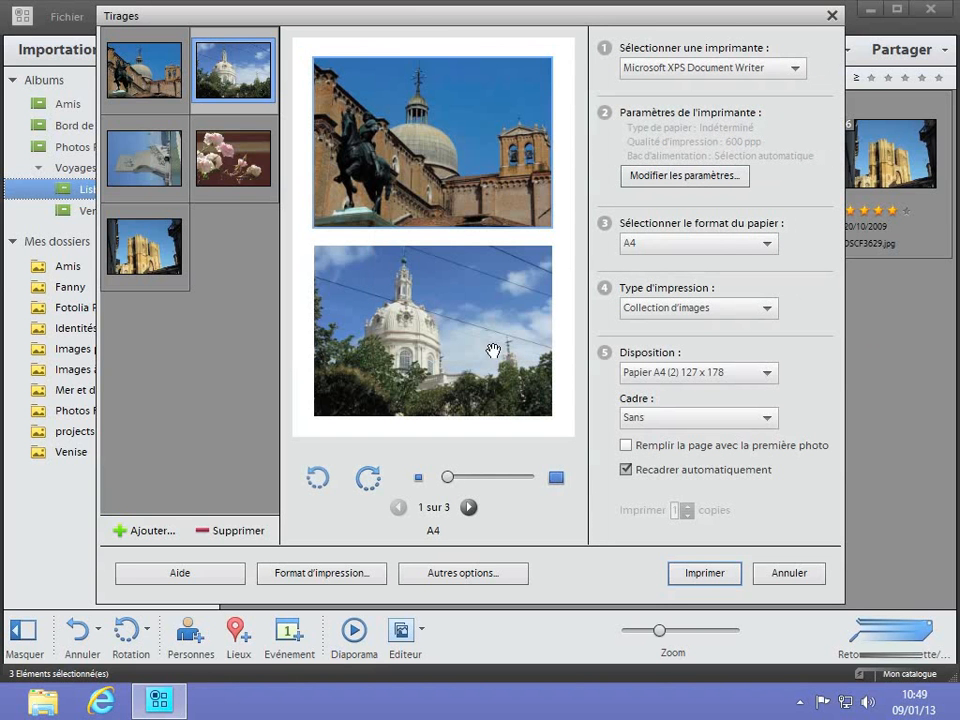
{"action": "left_click", "coordinate": [469, 508]}
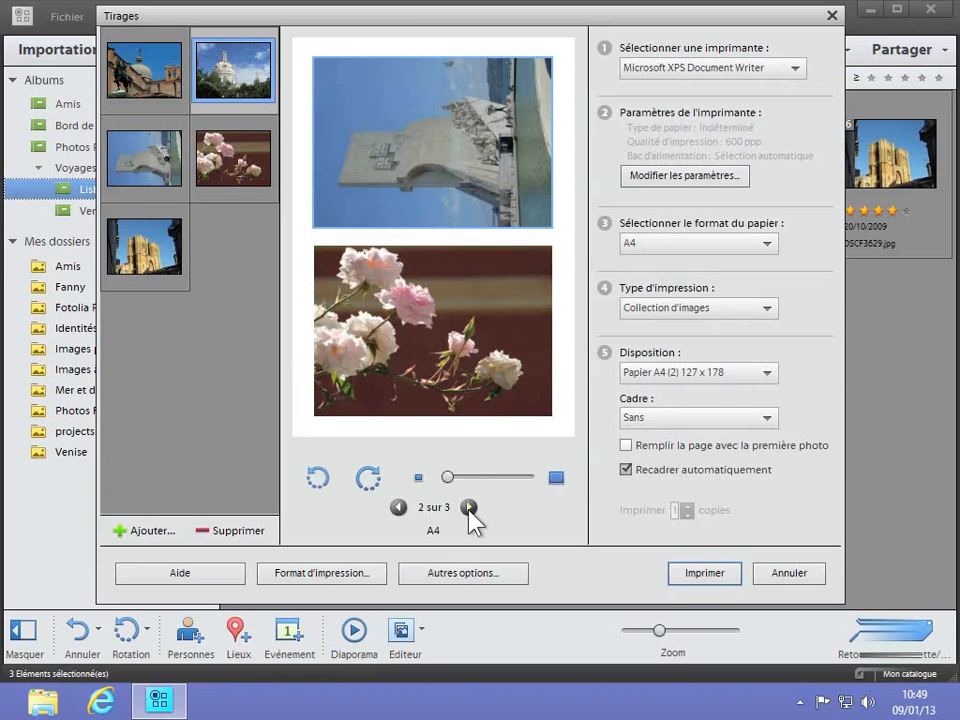
Step: Check the available layouts for the picture package and set the photo frame to Rectangle antique 1
{"action": "left_click", "coordinate": [767, 374]}
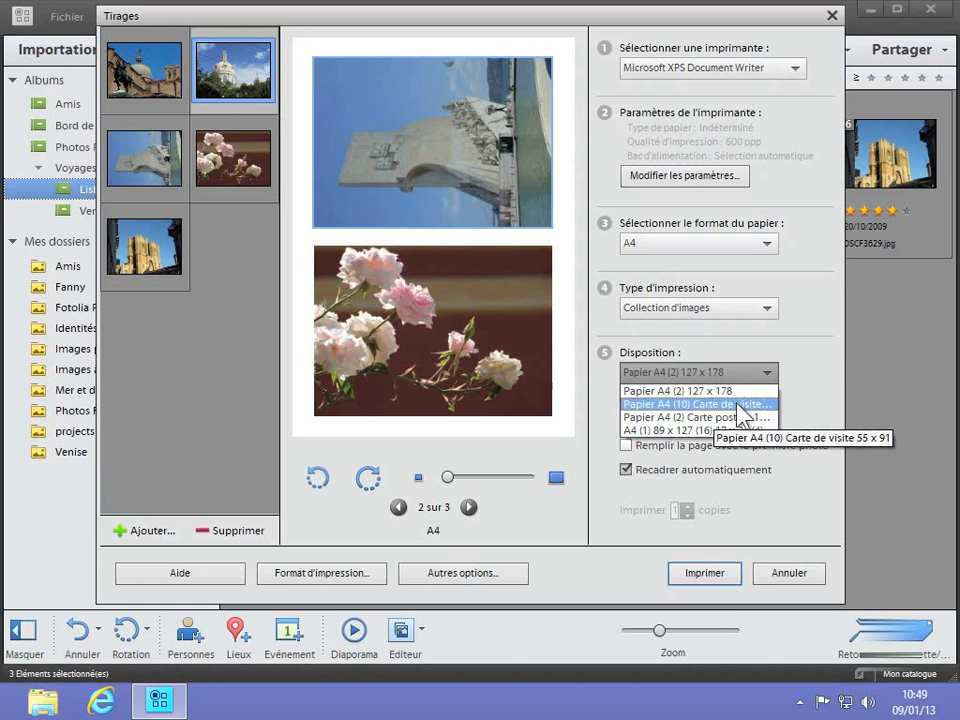
{"action": "left_click", "coordinate": [765, 370]}
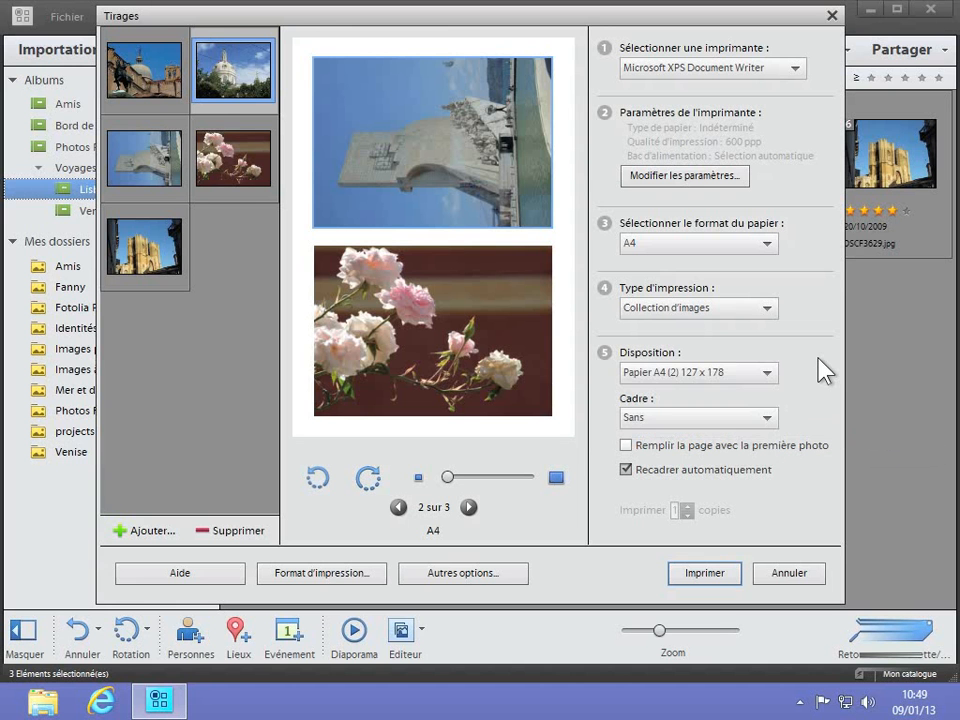
{"action": "left_click", "coordinate": [768, 420]}
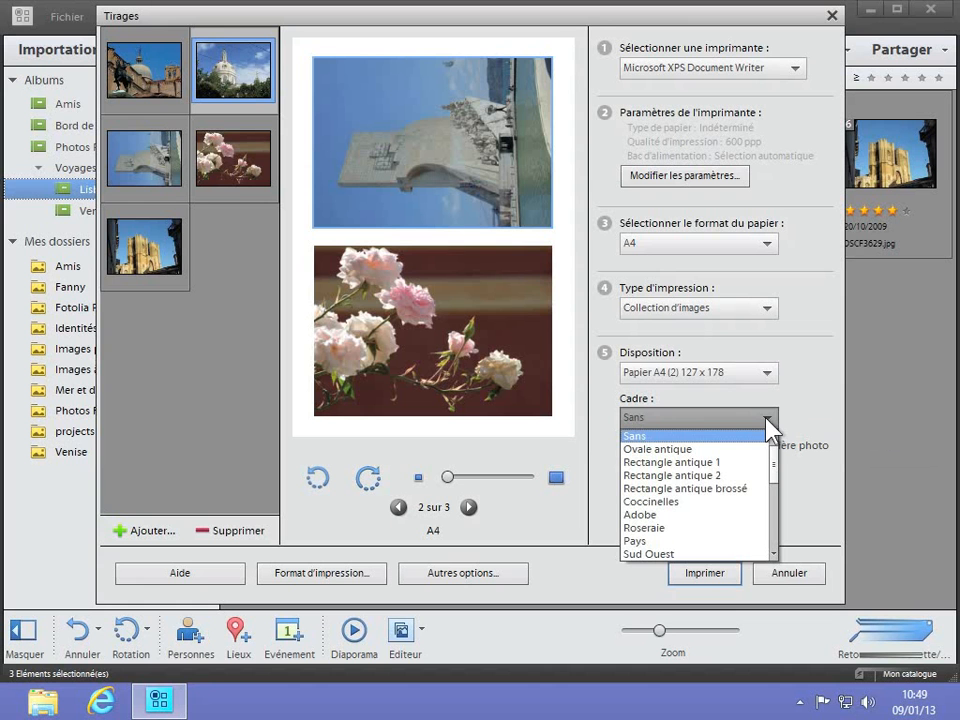
{"action": "left_click", "coordinate": [718, 464]}
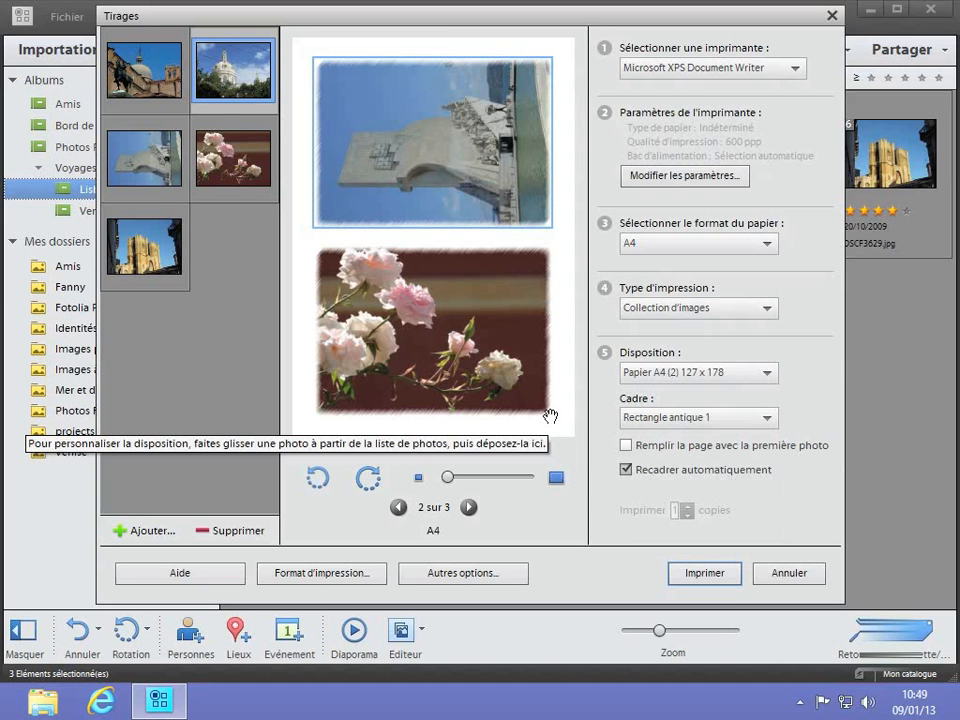
Step: Enable Remplir la page avec la première photo and compare the second preview page with Recadrer automatiquement switched off and back on
{"action": "left_click", "coordinate": [626, 446]}
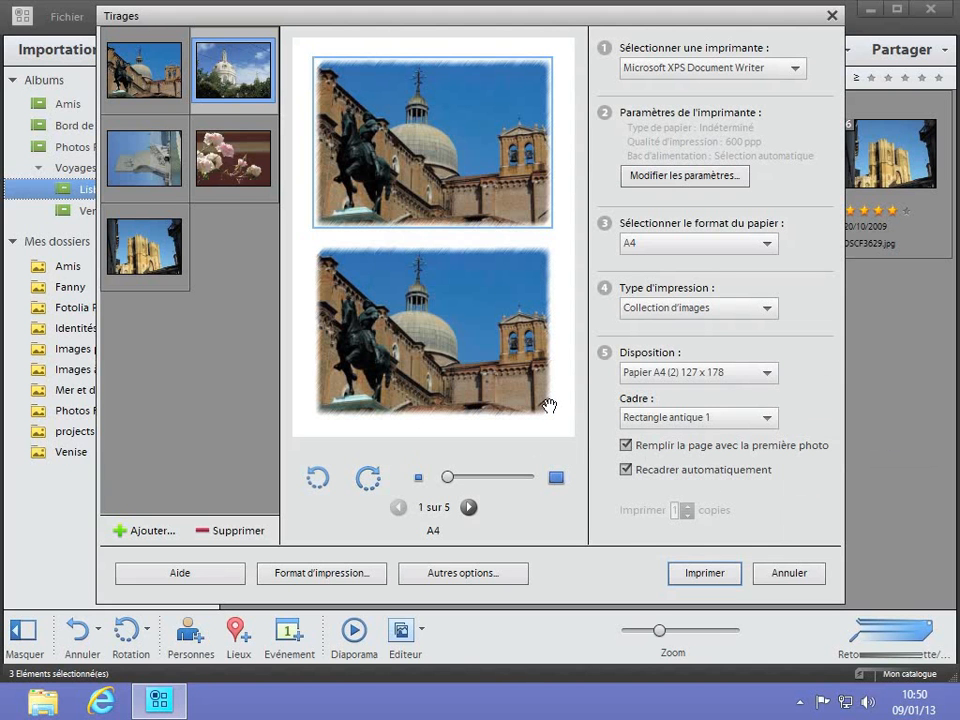
{"action": "left_click", "coordinate": [468, 508]}
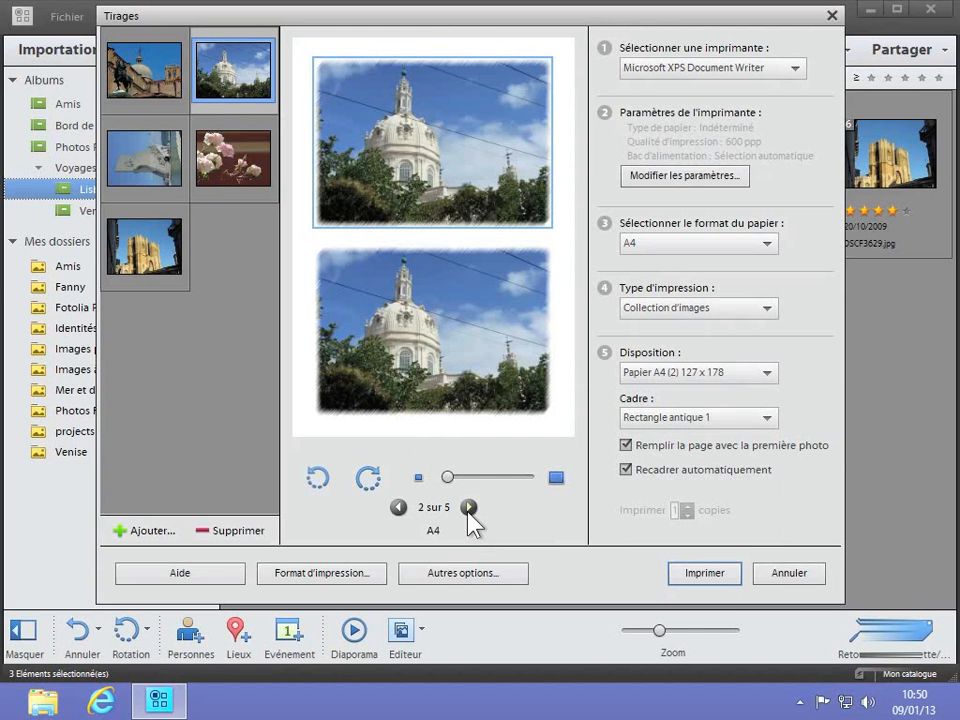
{"action": "left_click", "coordinate": [628, 472]}
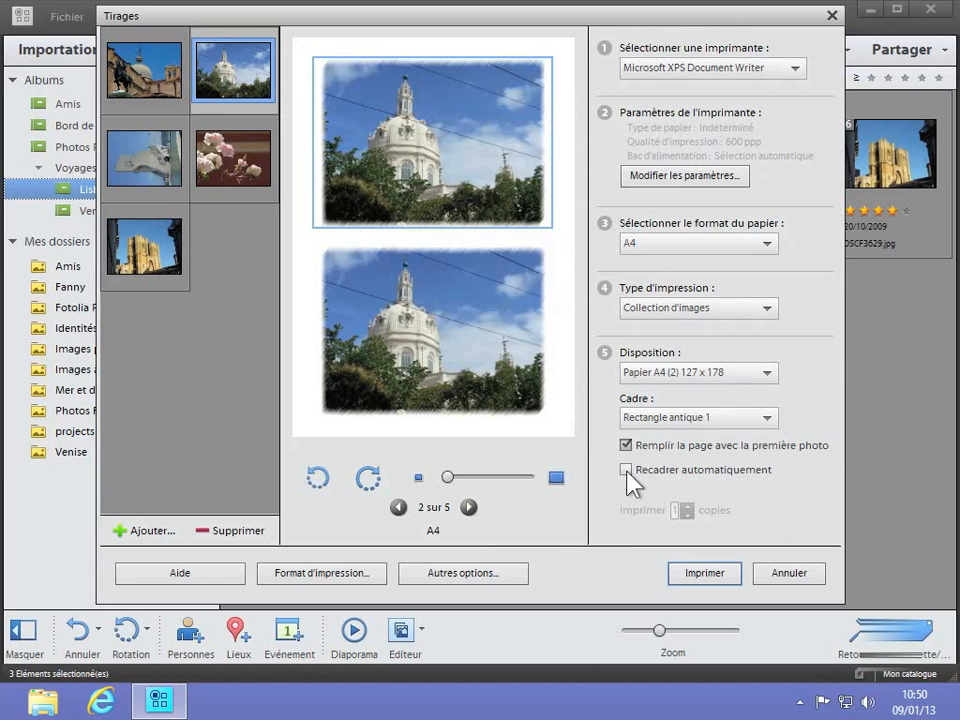
{"action": "left_click", "coordinate": [627, 472]}
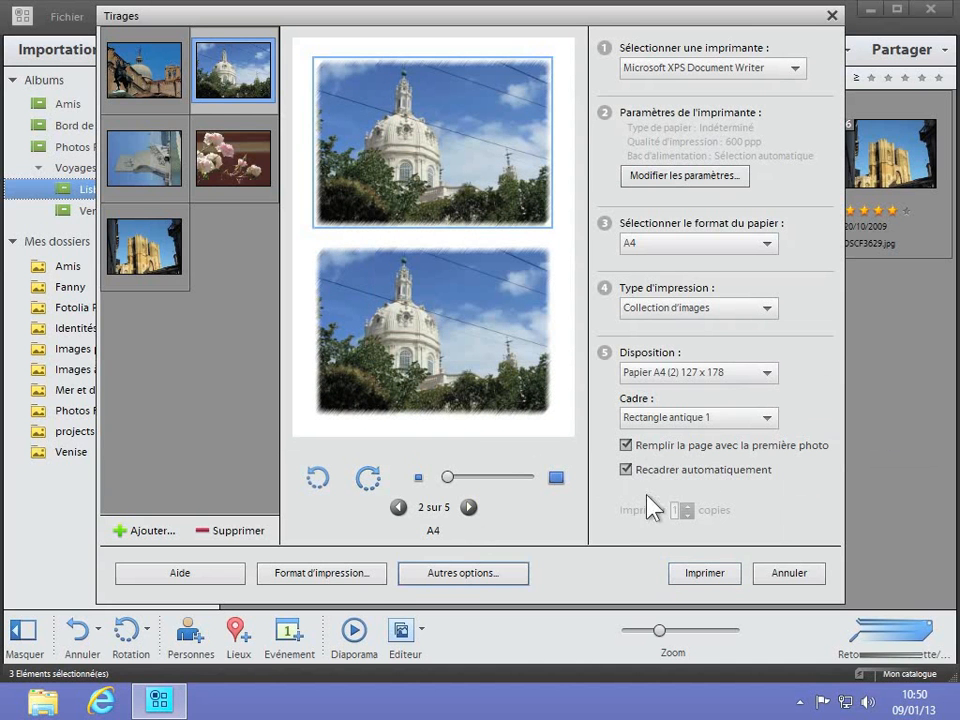
Step: Review the paper sizes and sources in the page setup, set the orientation to Paysage and apply it
{"action": "left_click", "coordinate": [360, 578]}
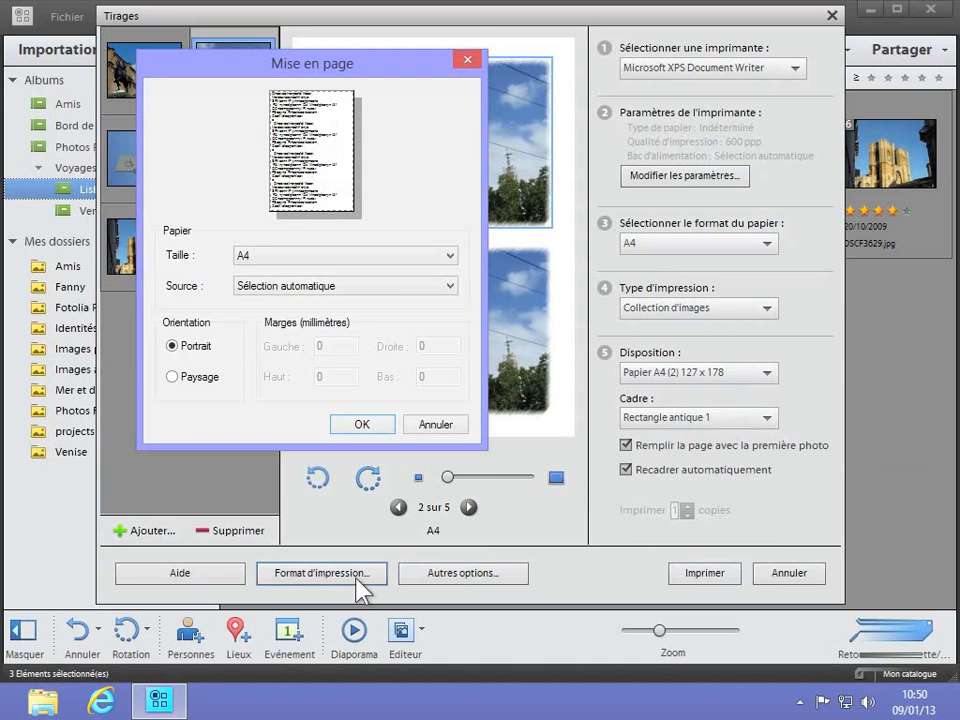
{"action": "left_click", "coordinate": [410, 262]}
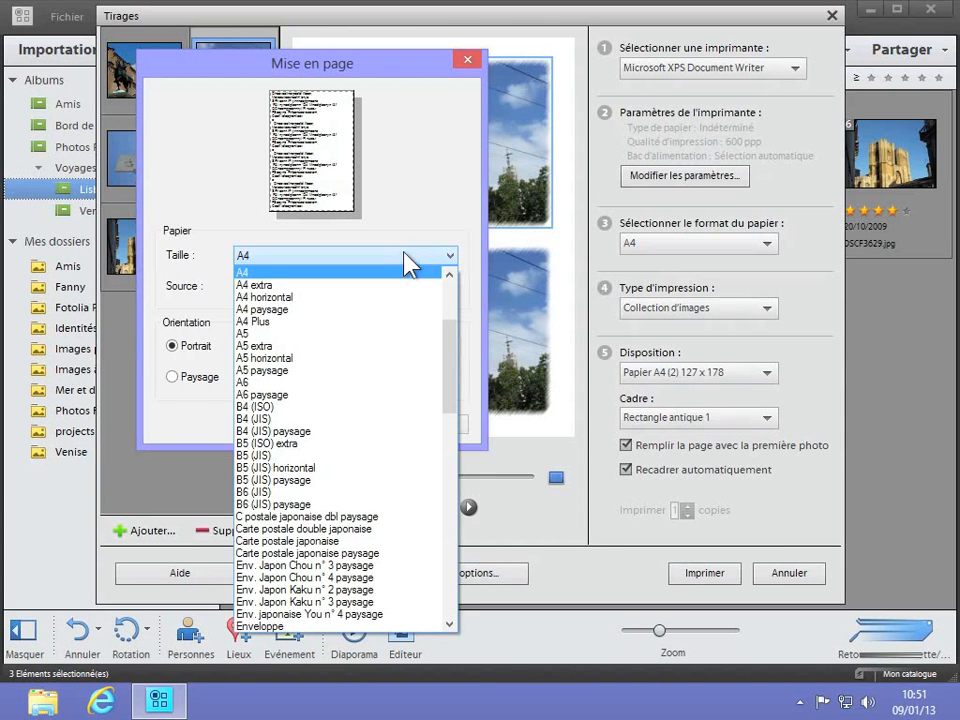
{"action": "left_click", "coordinate": [429, 229]}
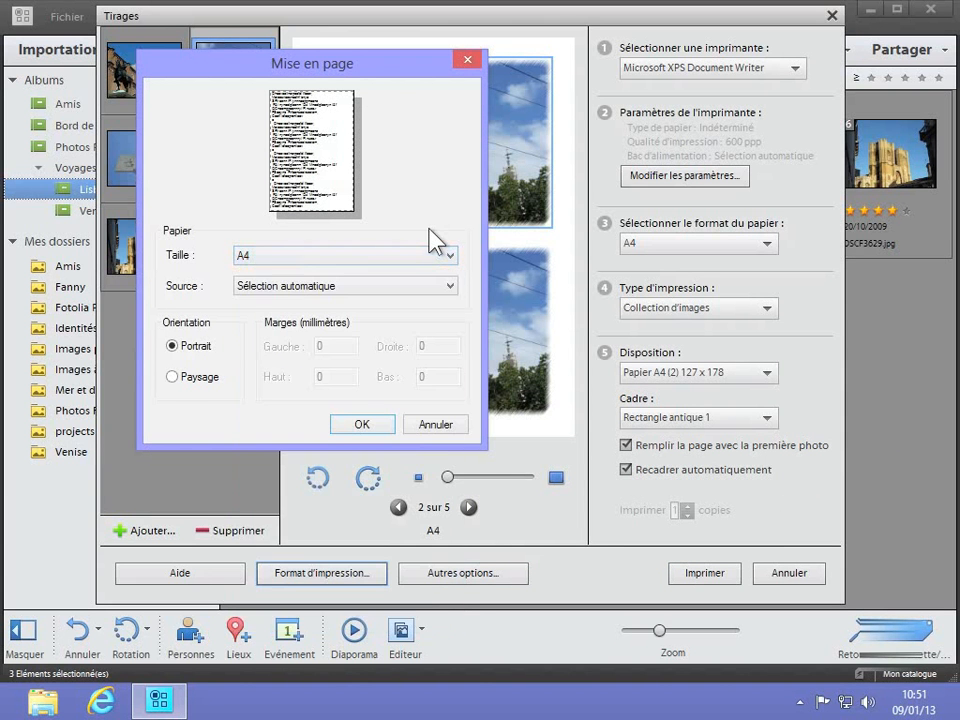
{"action": "left_click", "coordinate": [449, 287]}
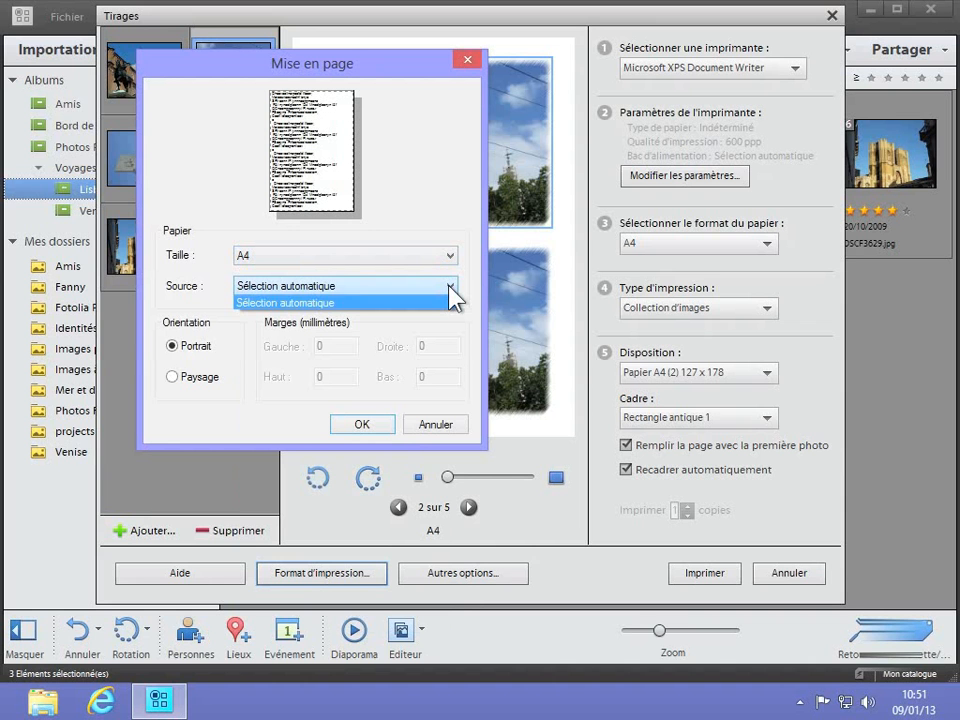
{"action": "left_click", "coordinate": [452, 289]}
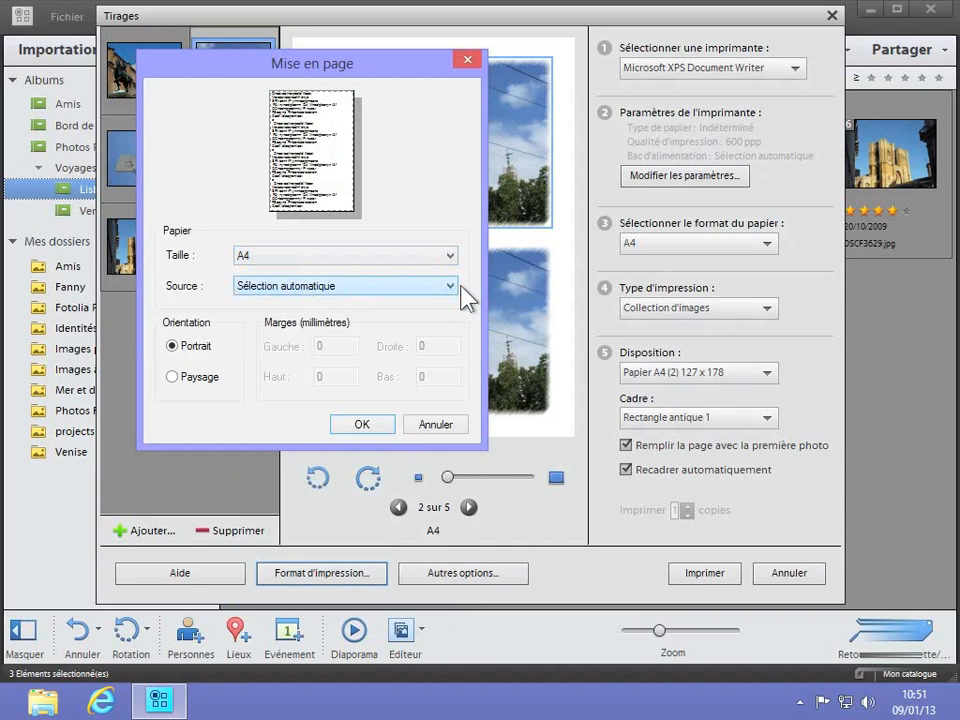
{"action": "left_click", "coordinate": [172, 378]}
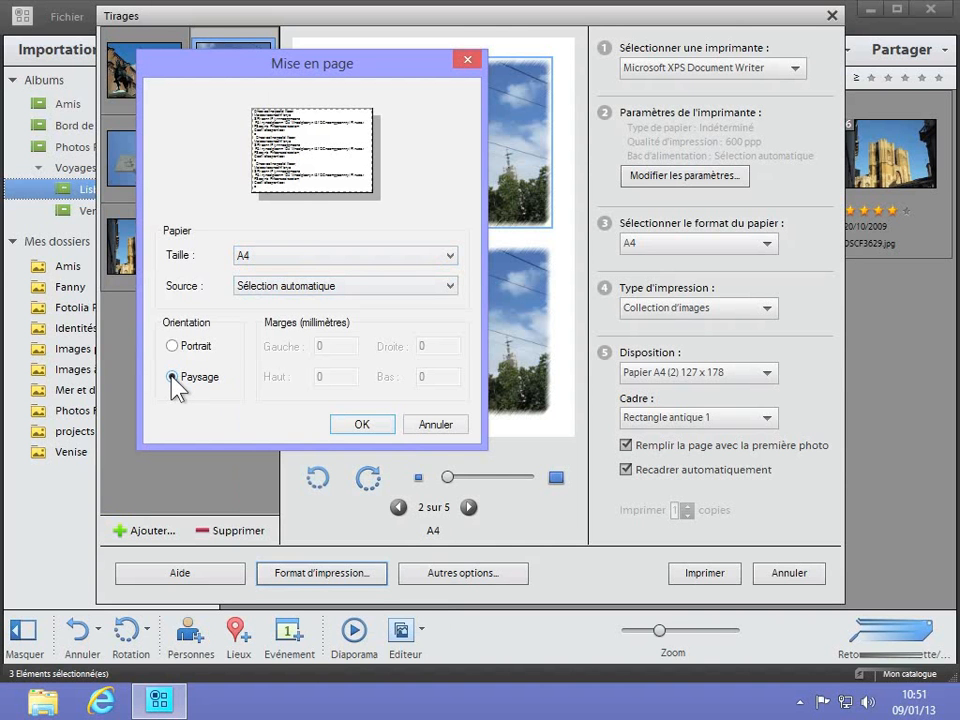
{"action": "left_click", "coordinate": [360, 424]}
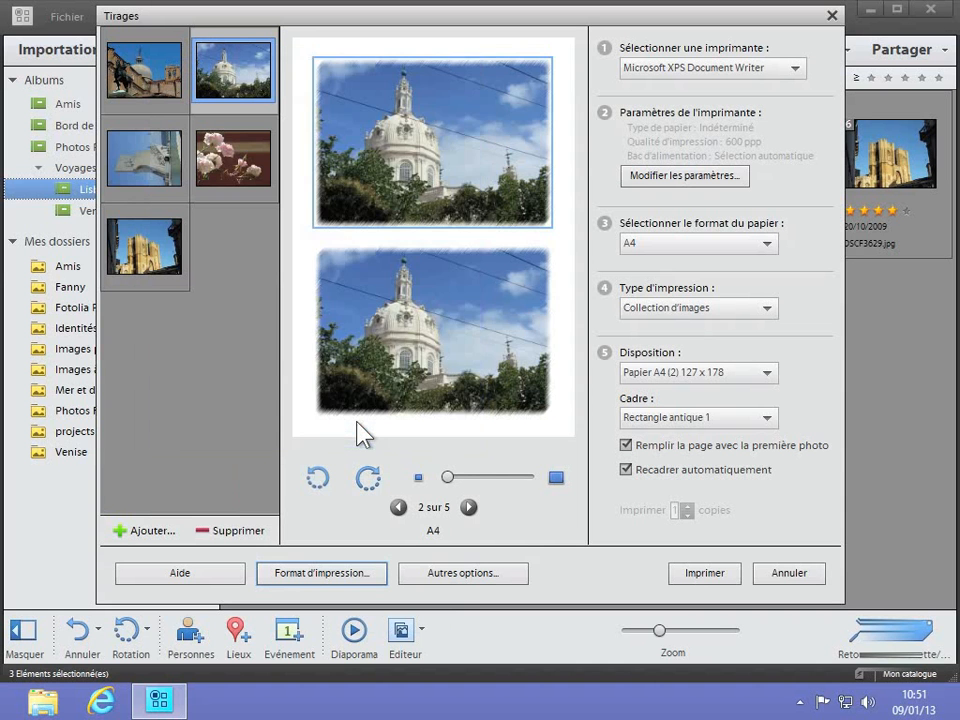